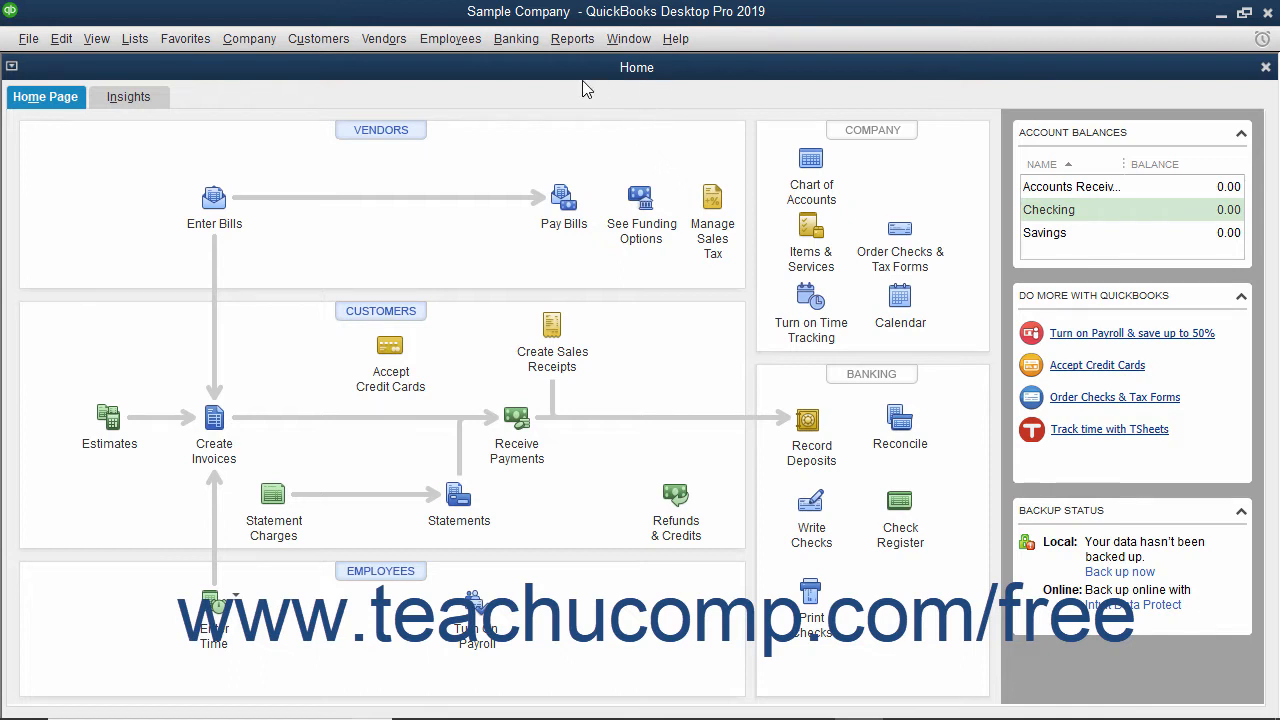
{"action": "left_click", "coordinate": [574, 40]}
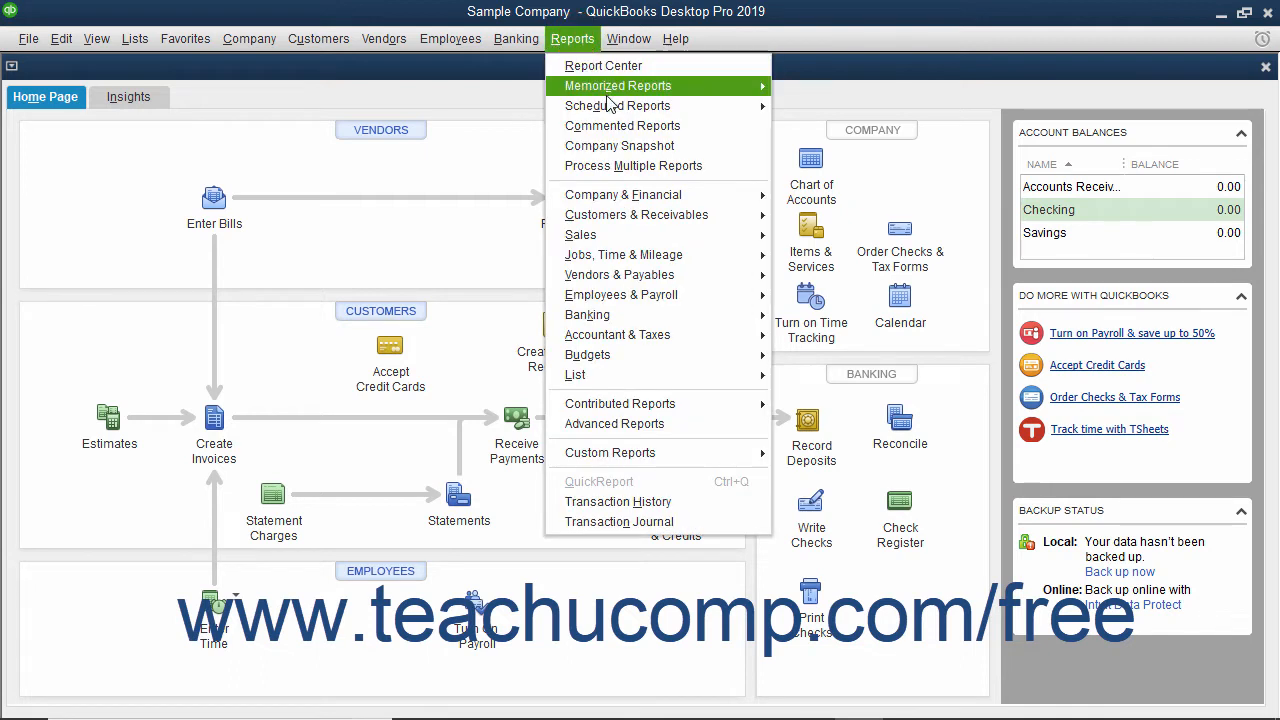
{"action": "mouse_move", "coordinate": [612, 107]}
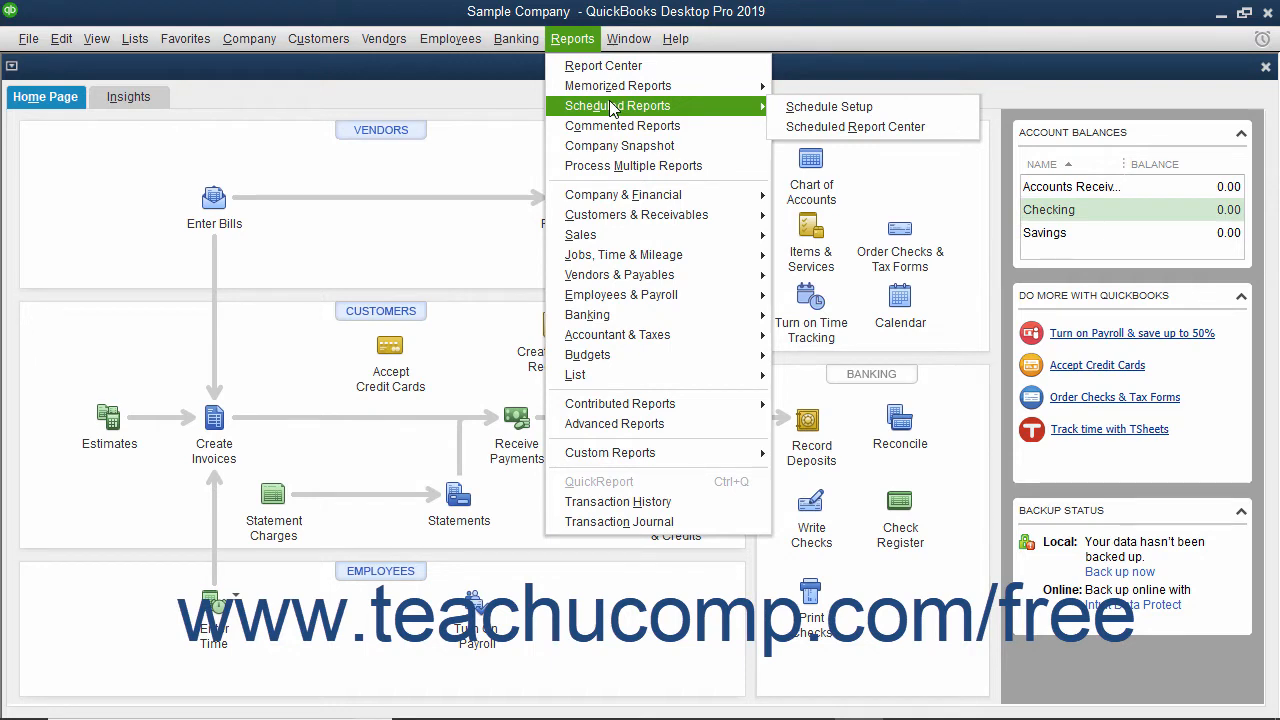
{"action": "left_click", "coordinate": [813, 108]}
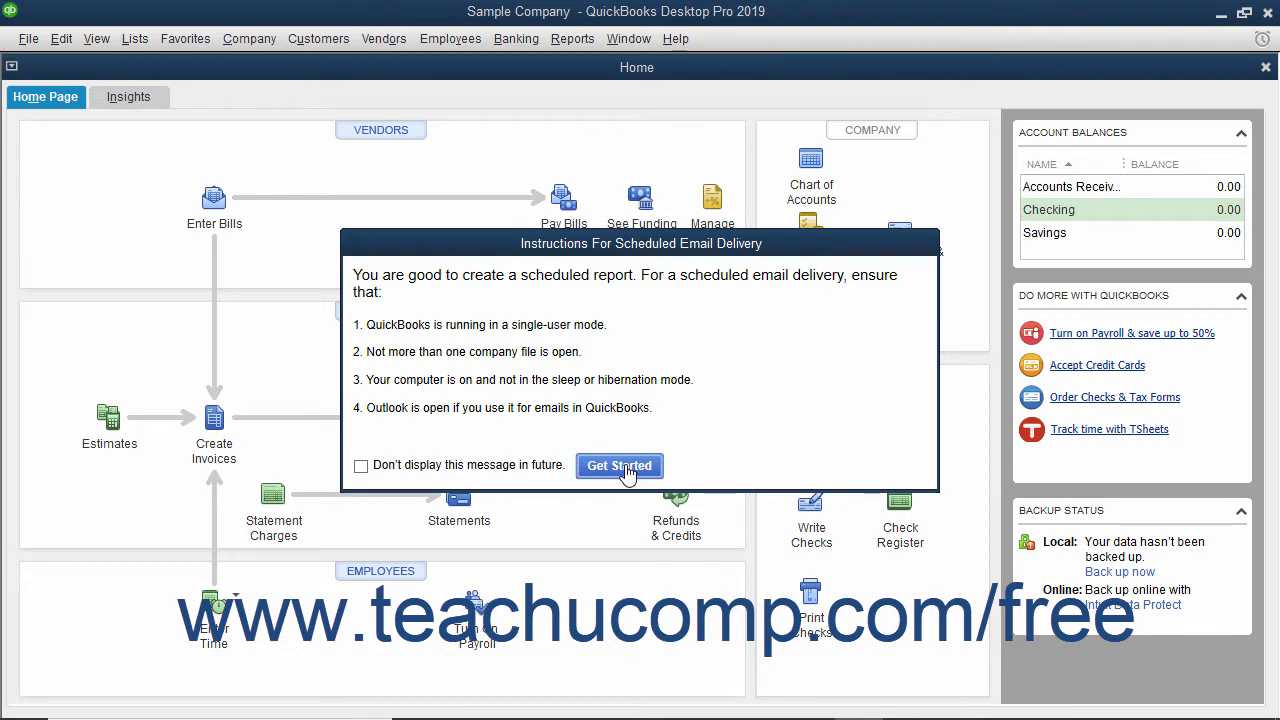
{"action": "left_click", "coordinate": [620, 466]}
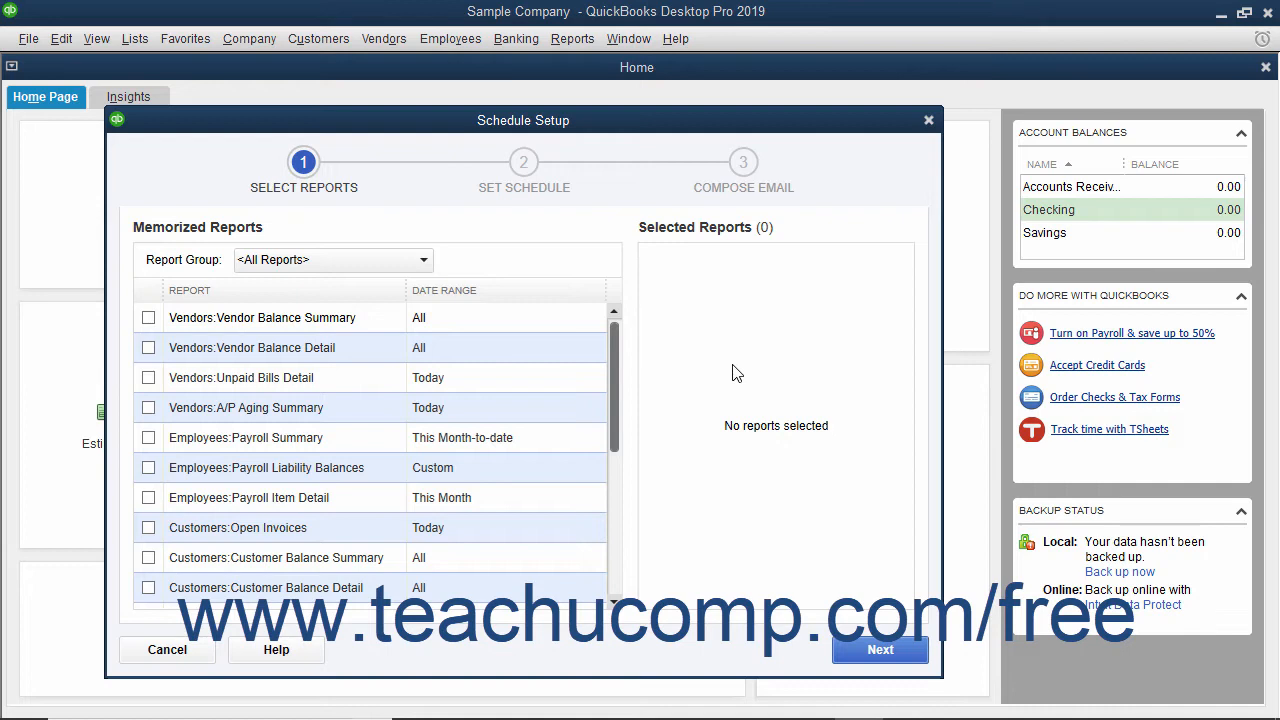
{"action": "left_click", "coordinate": [928, 120]}
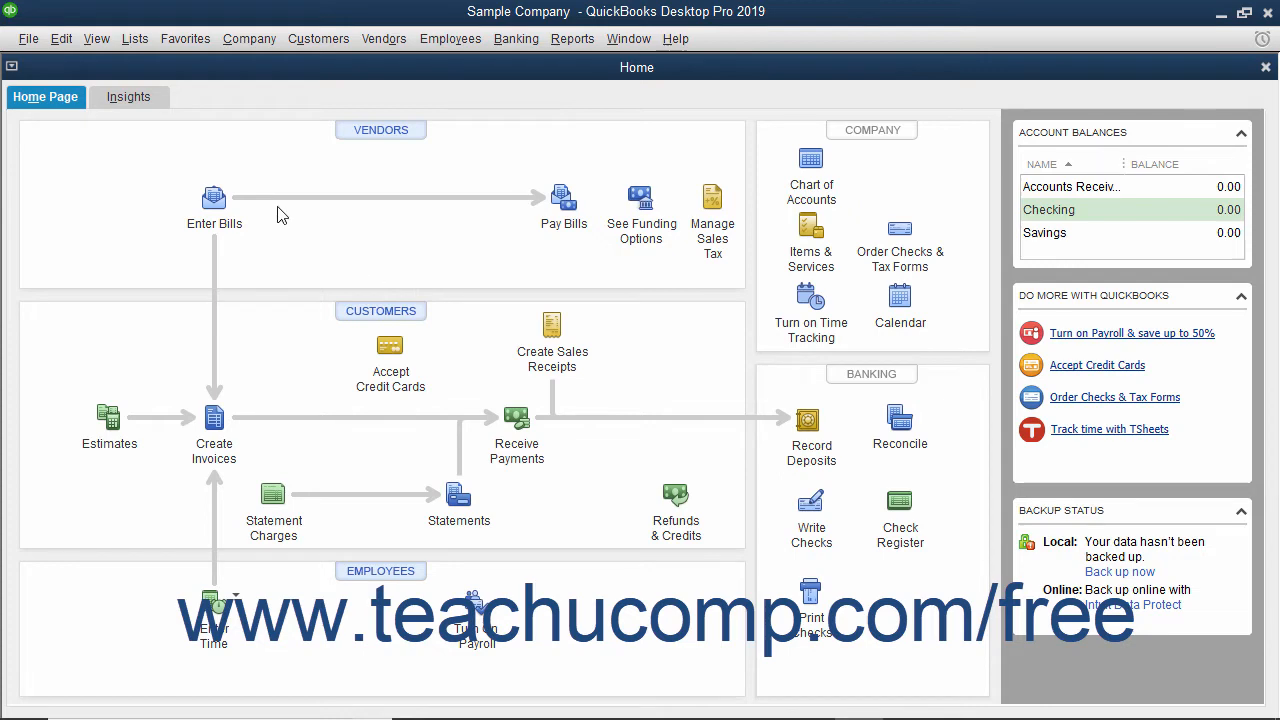
Set the personal Send Forms preferences to send e-mail using Outlook and save the preferences
{"action": "left_click", "coordinate": [66, 40]}
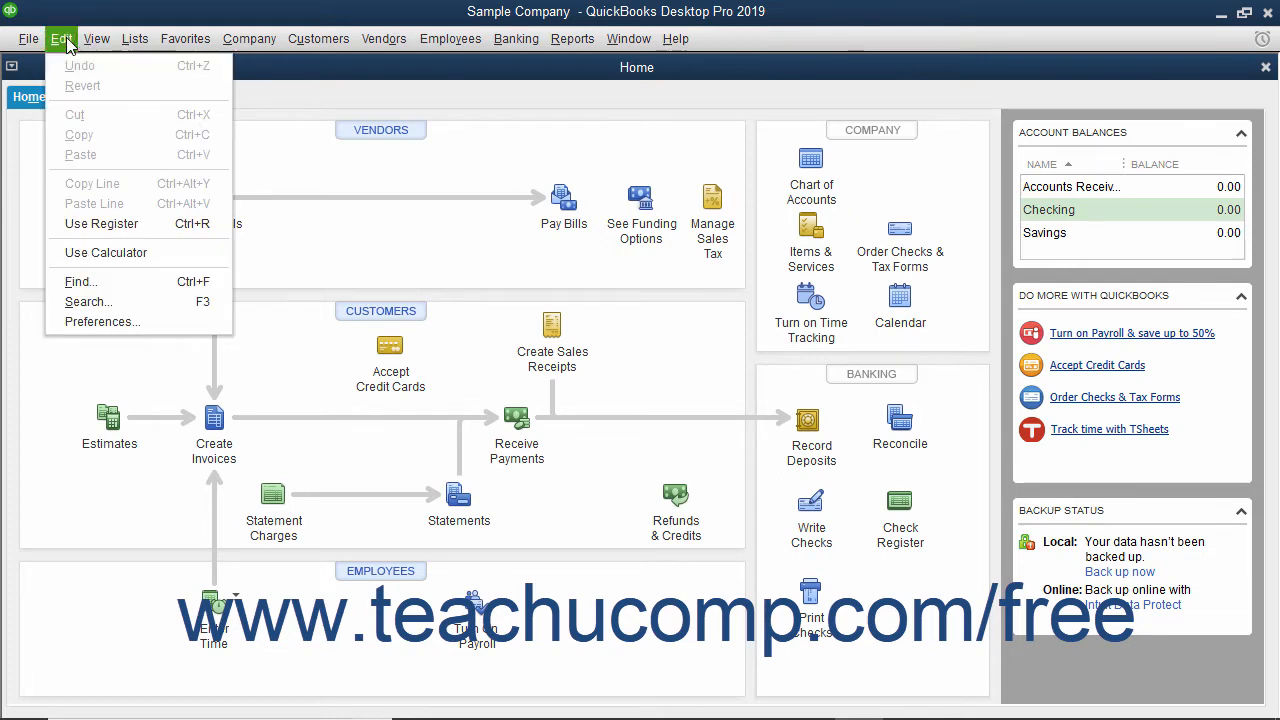
{"action": "left_click", "coordinate": [86, 321]}
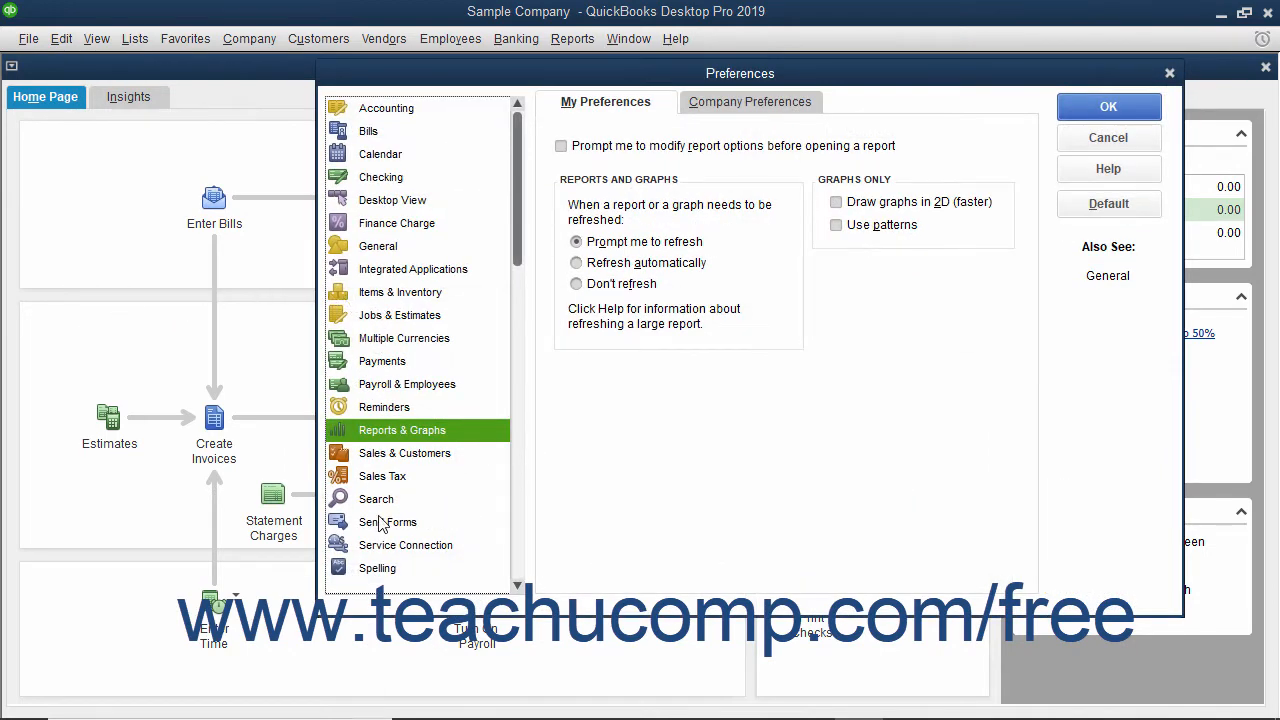
{"action": "left_click", "coordinate": [380, 522]}
{"action": "left_click", "coordinate": [618, 108]}
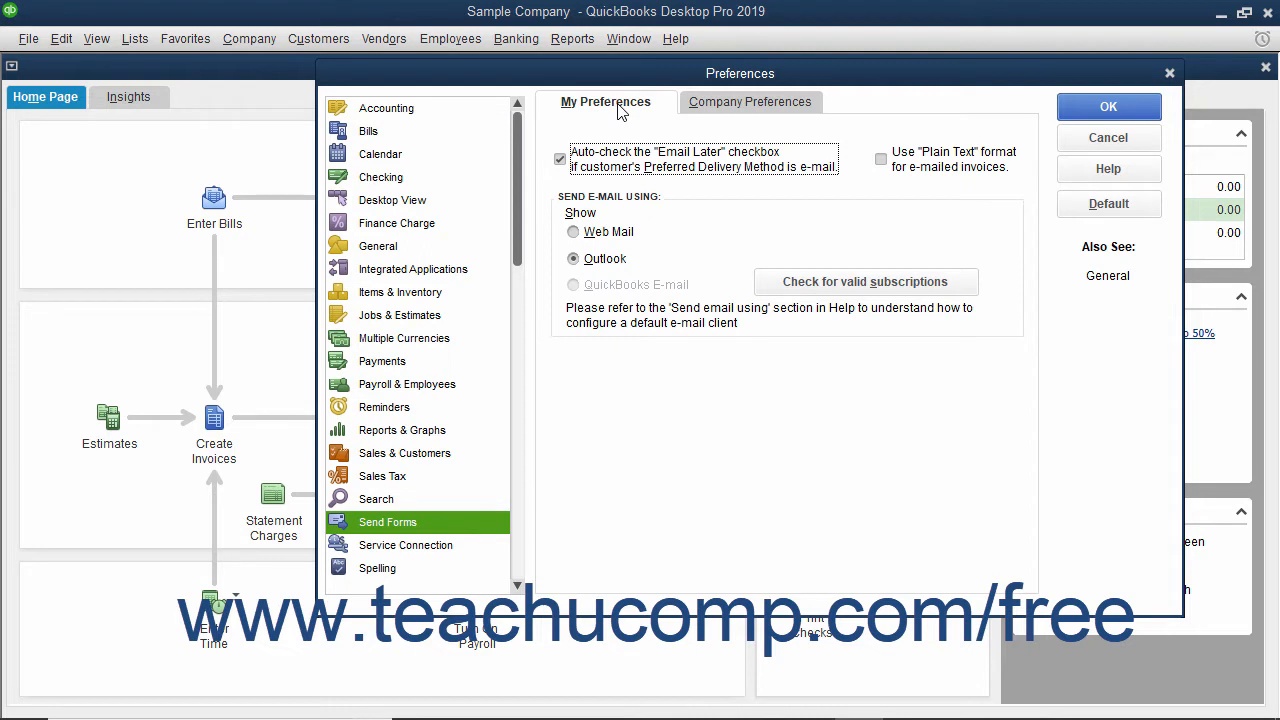
{"action": "left_click", "coordinate": [587, 259]}
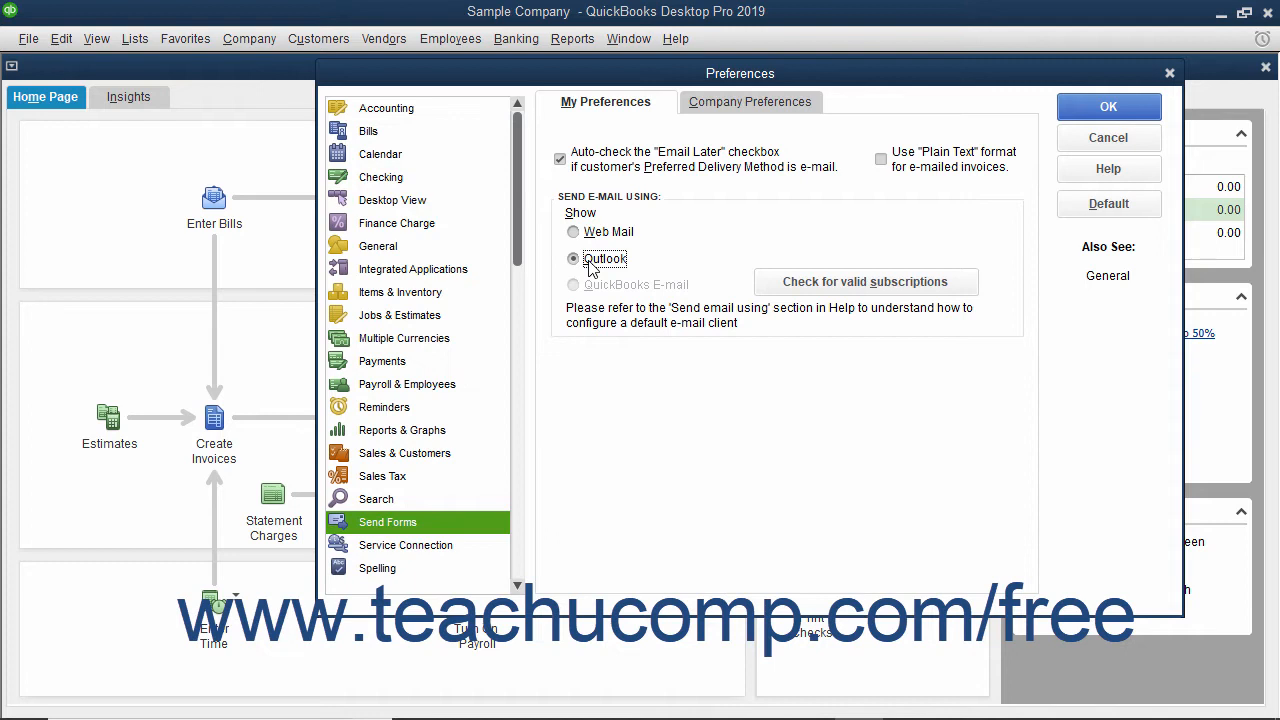
{"action": "left_click", "coordinate": [600, 238]}
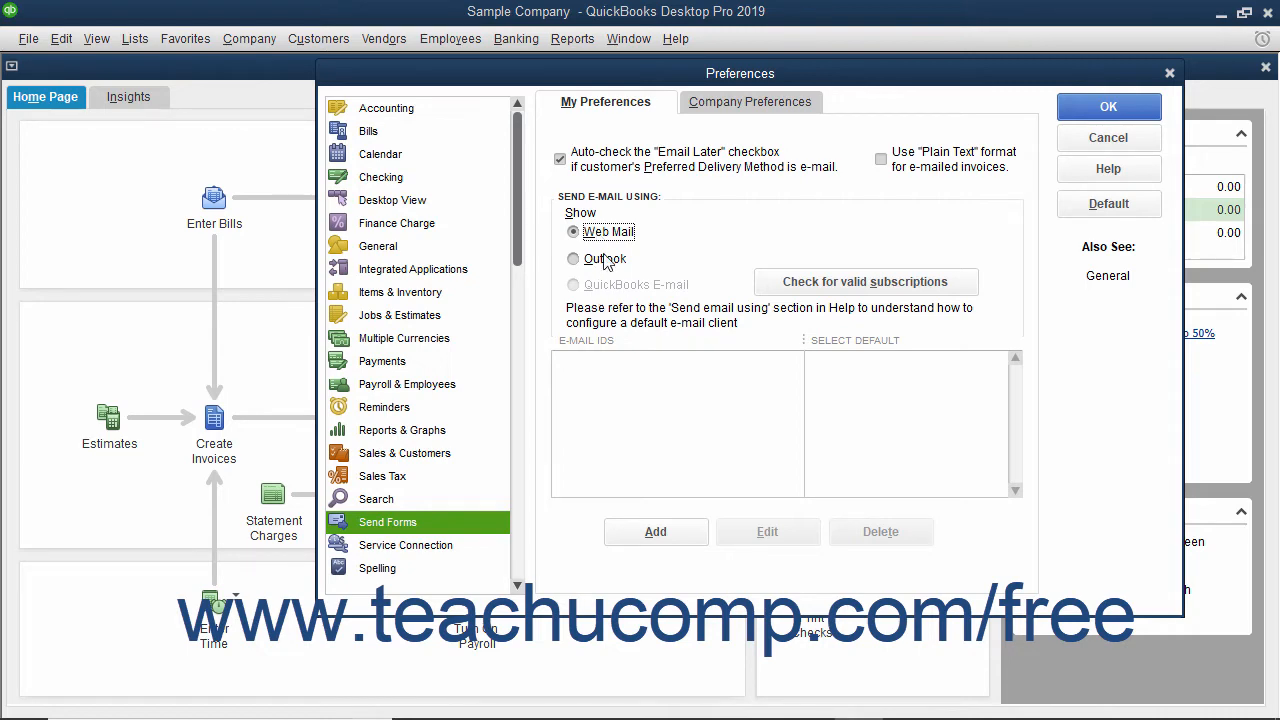
{"action": "left_click", "coordinate": [604, 260]}
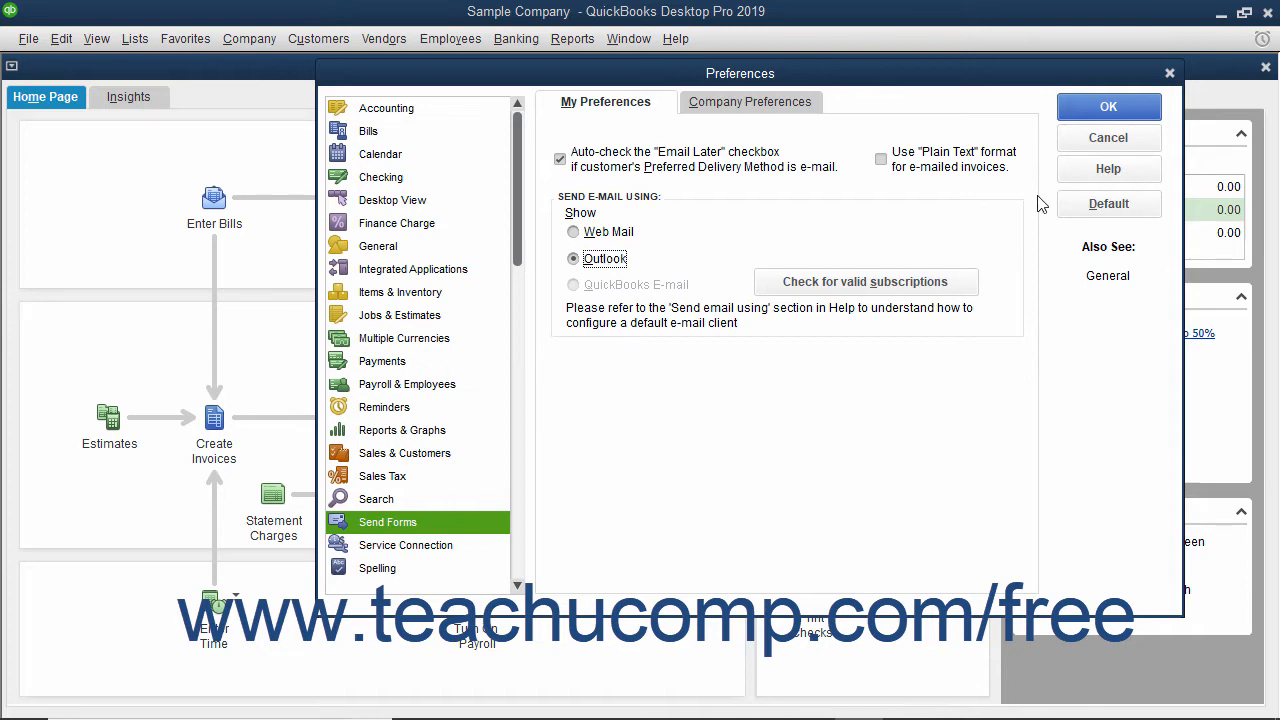
{"action": "left_click", "coordinate": [1082, 108]}
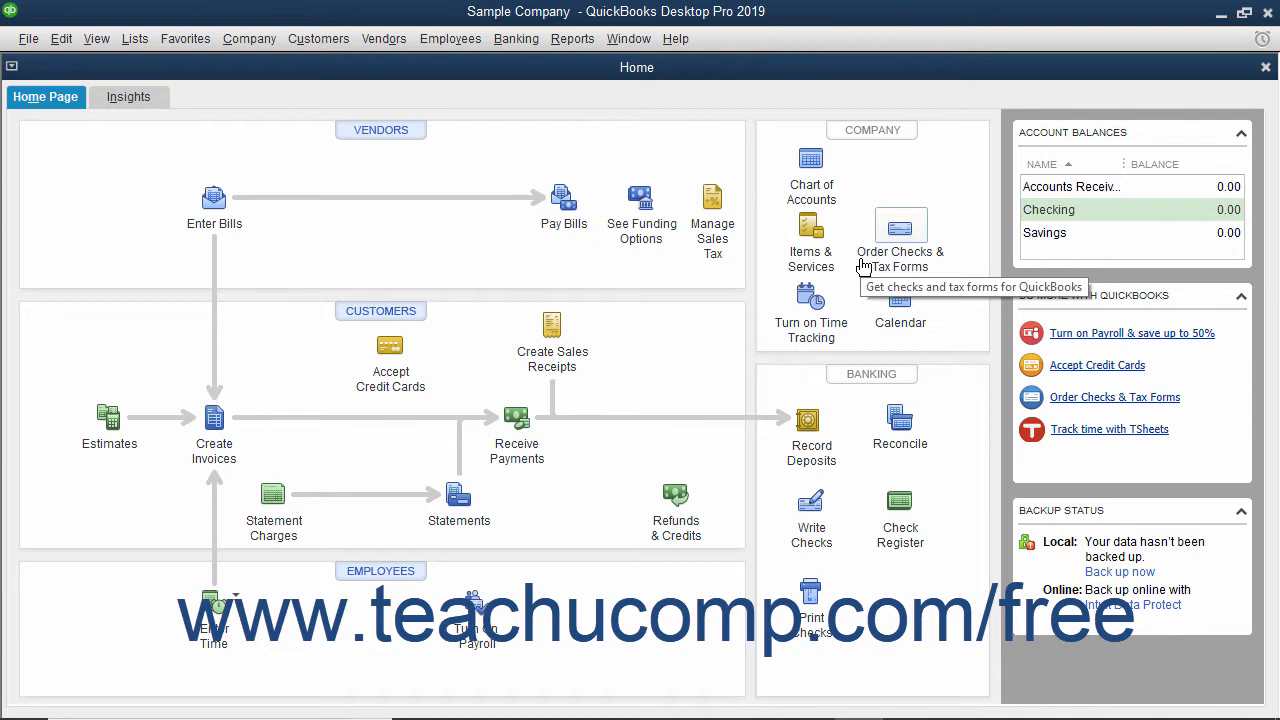
Start a new scheduled report setup and select the memorized Profit & Loss and Balance Sheet reports from the Accountant group
{"action": "left_click", "coordinate": [572, 40]}
{"action": "mouse_move", "coordinate": [684, 107]}
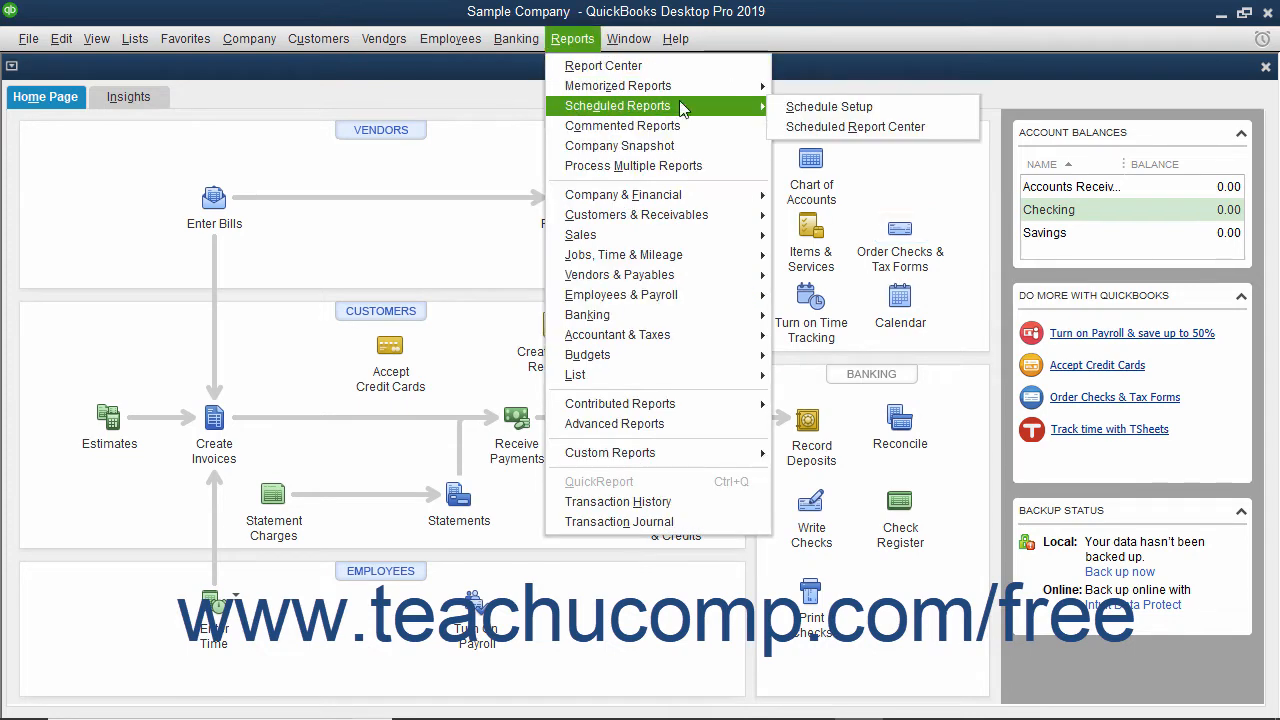
{"action": "left_click", "coordinate": [786, 107]}
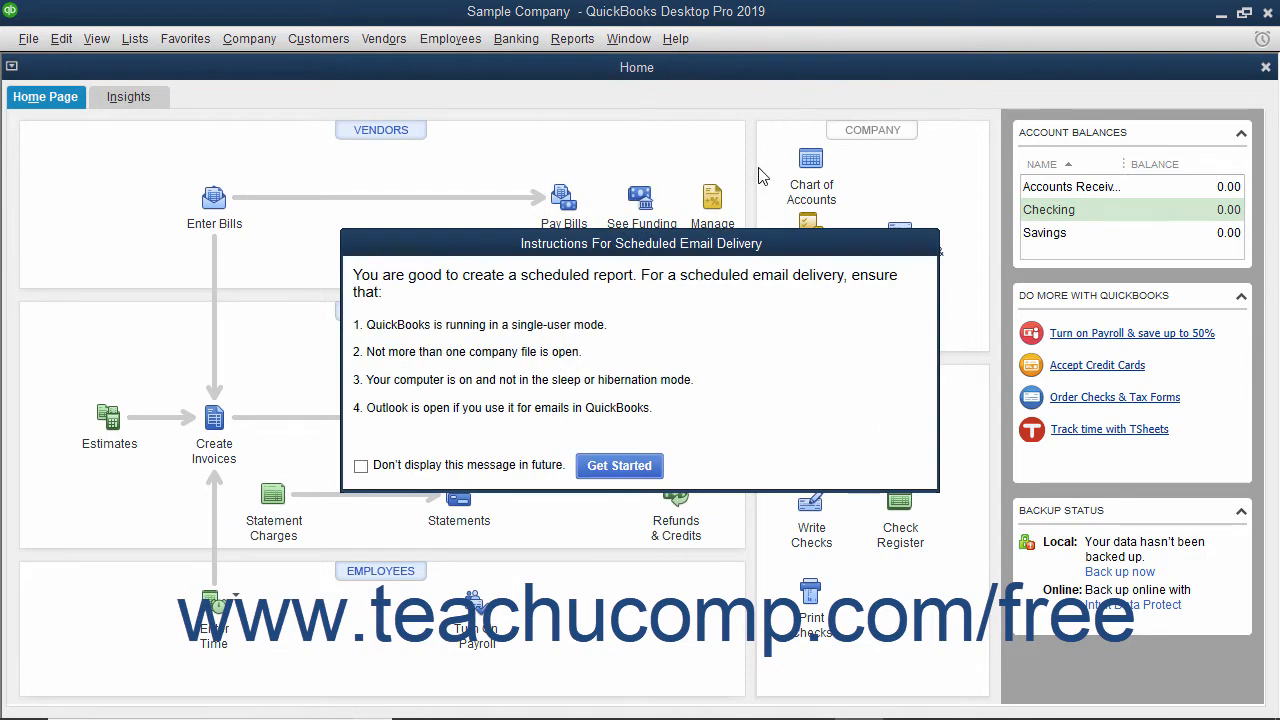
{"action": "left_click", "coordinate": [619, 466]}
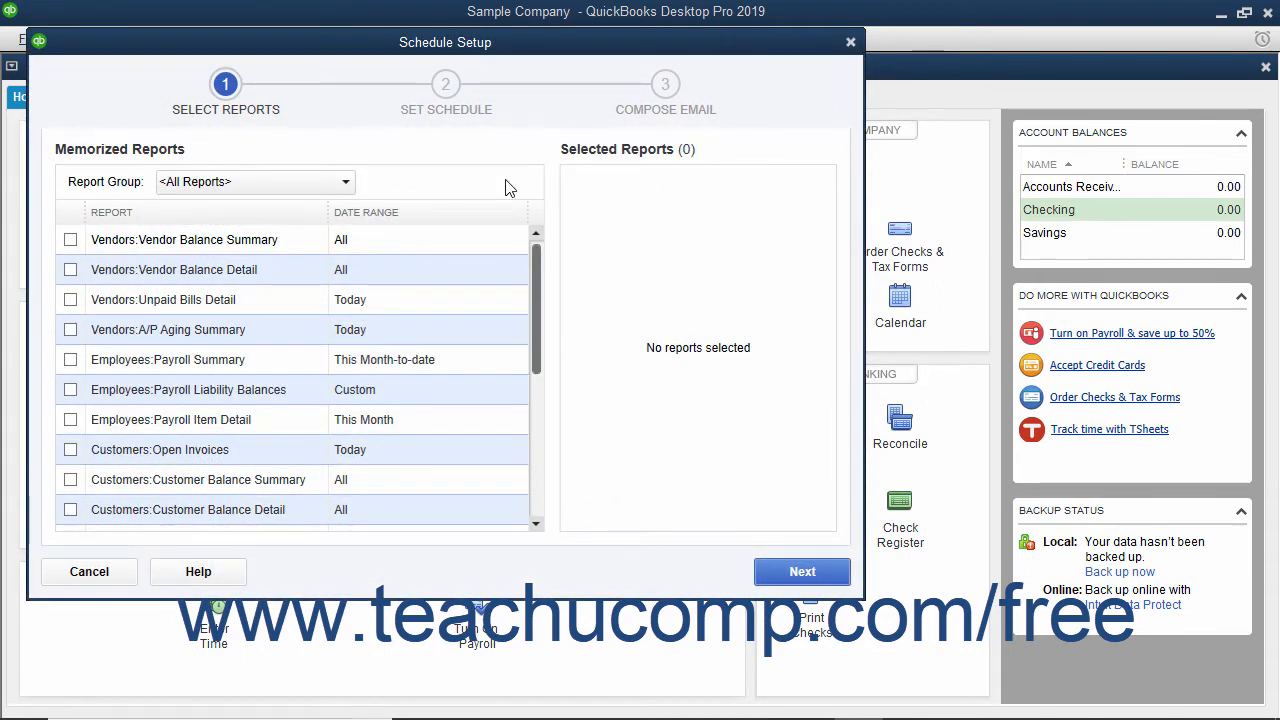
{"action": "left_click", "coordinate": [345, 182]}
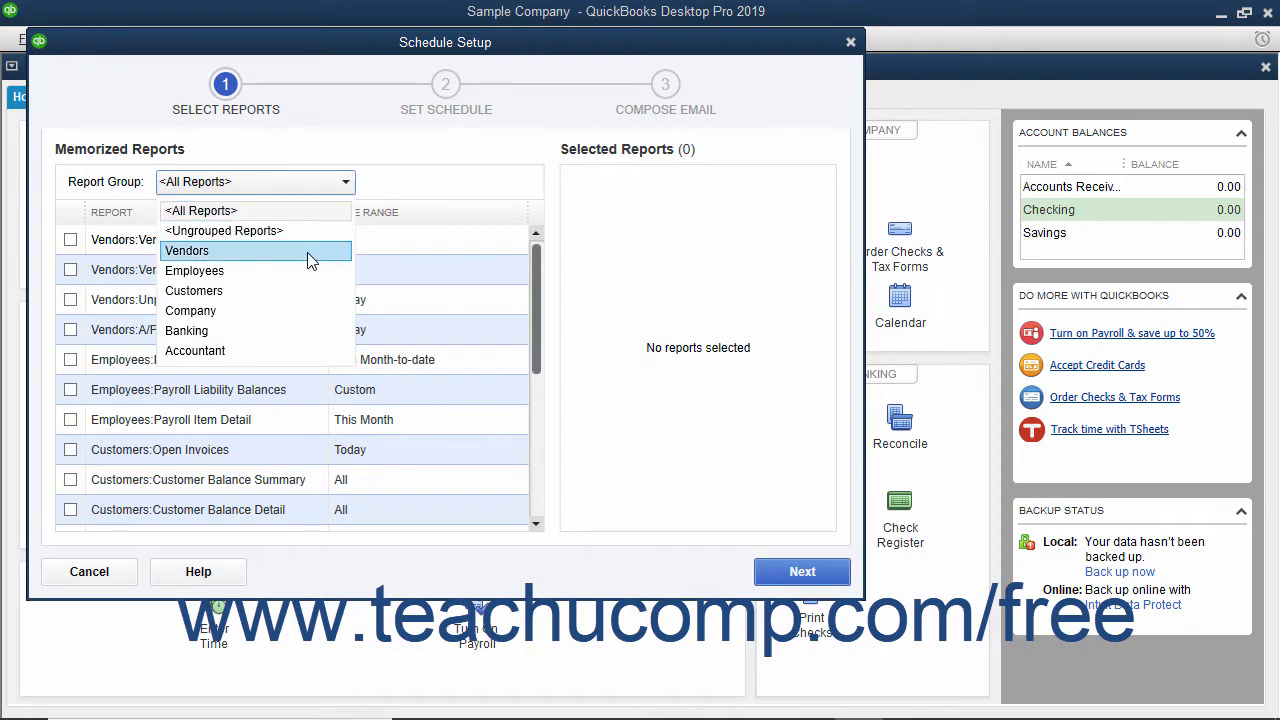
{"action": "left_click", "coordinate": [250, 349]}
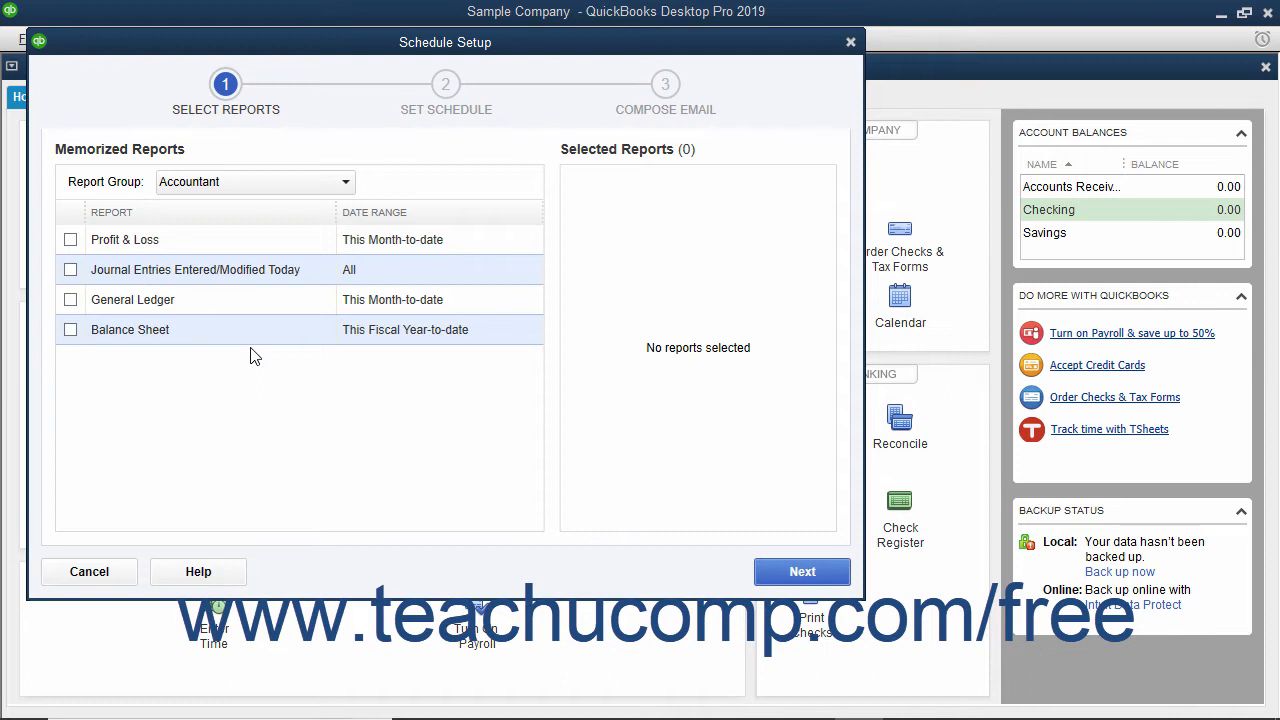
{"action": "left_click", "coordinate": [70, 241]}
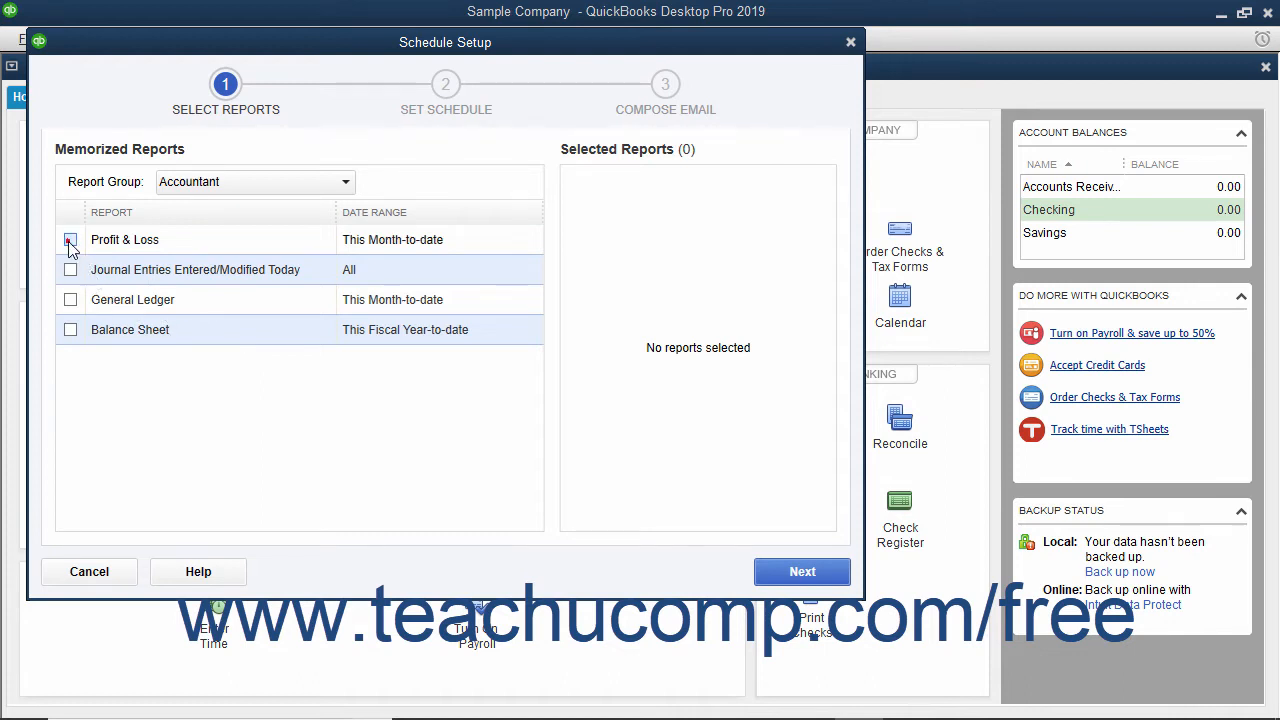
{"action": "left_click", "coordinate": [70, 330]}
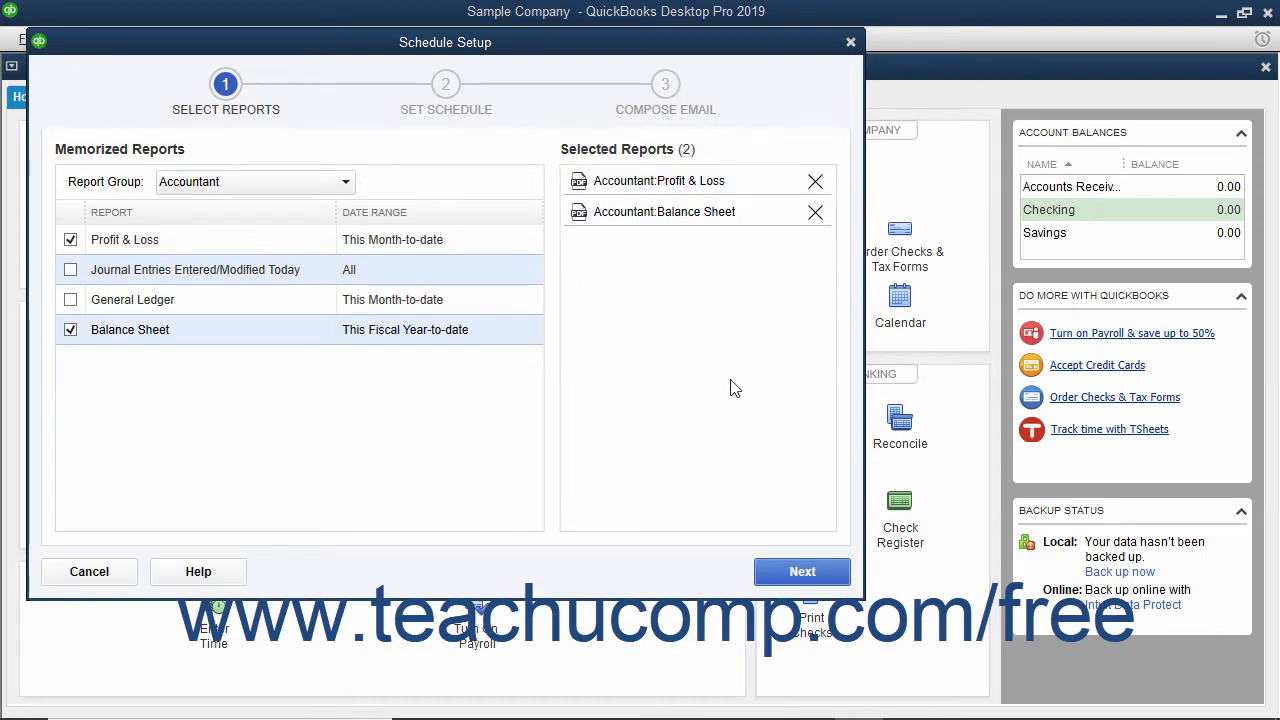
{"action": "left_click", "coordinate": [779, 578]}
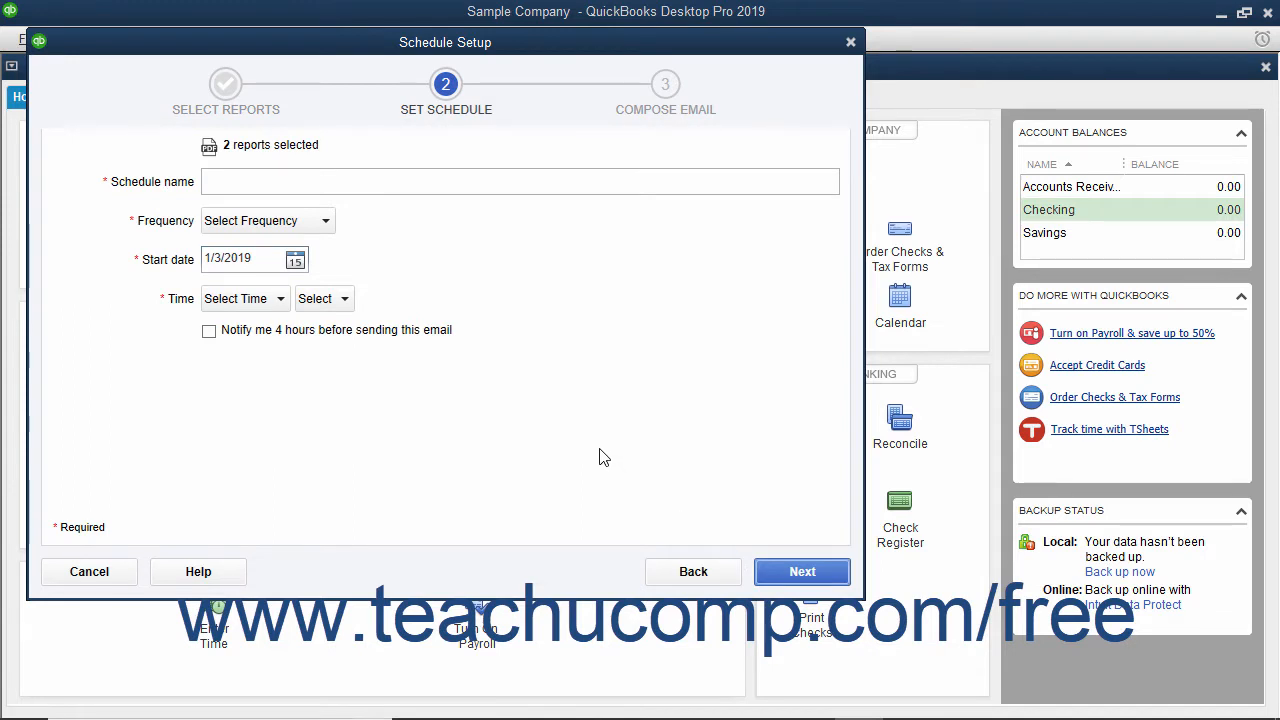
Name the schedule Weekly Accounting Reports and set its frequency to Weekly
{"action": "left_click", "coordinate": [287, 174]}
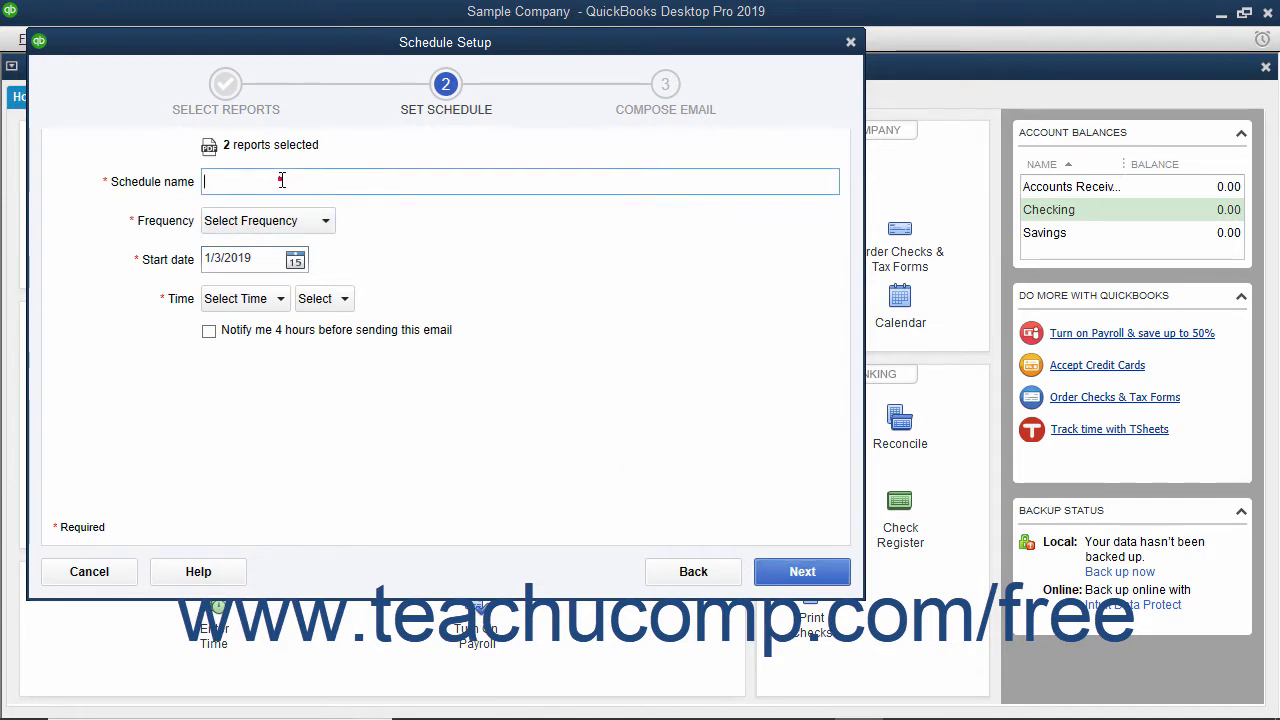
{"action": "type", "text": "Weekly Accounting Reports"}
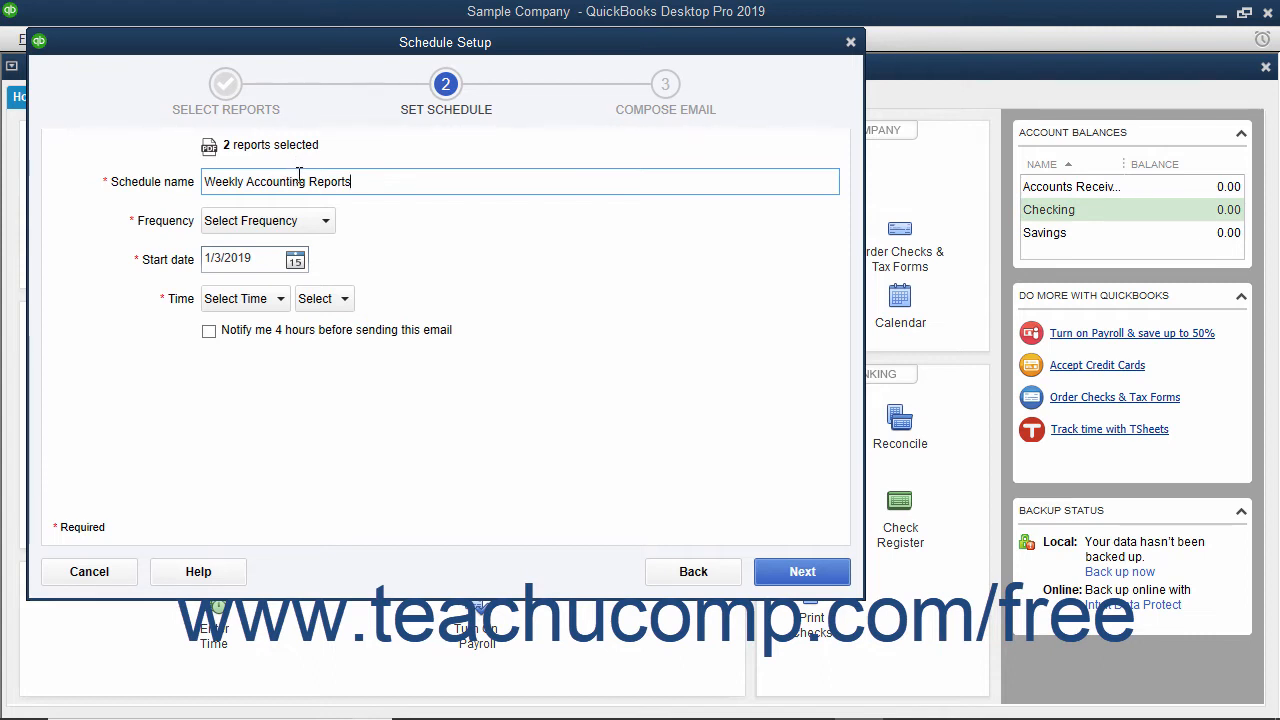
{"action": "left_click", "coordinate": [325, 220]}
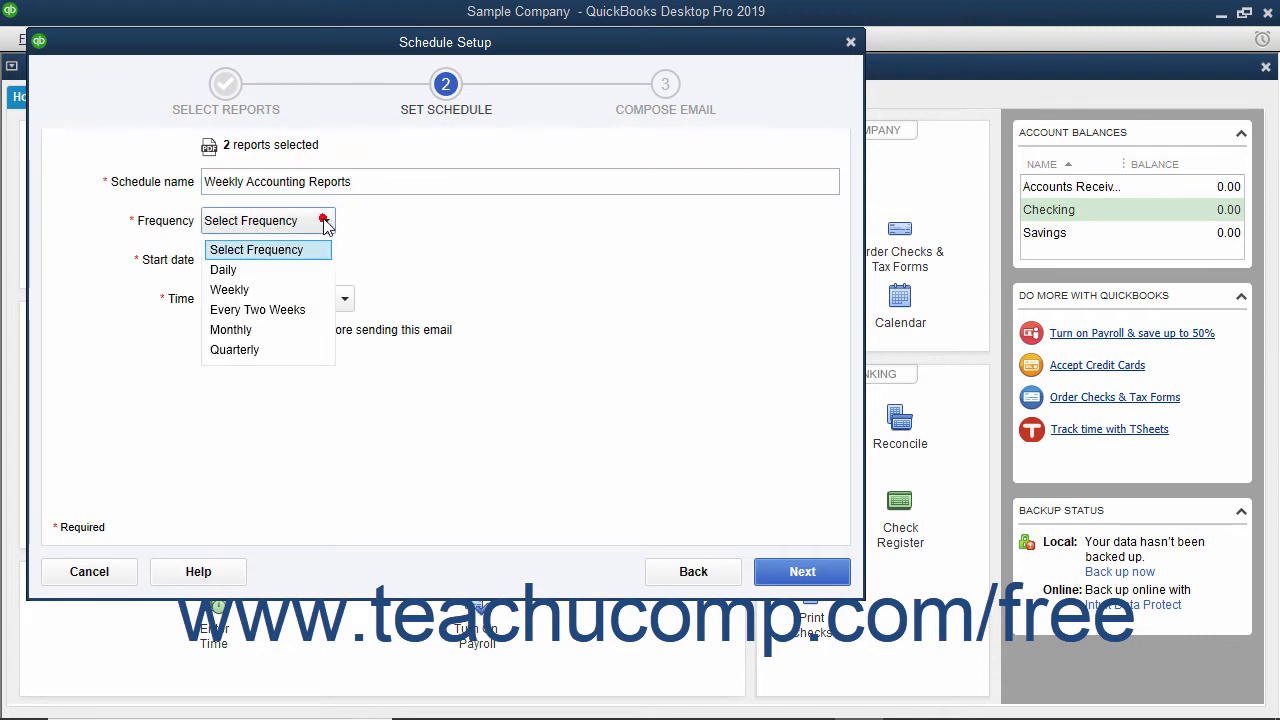
{"action": "left_click", "coordinate": [286, 289]}
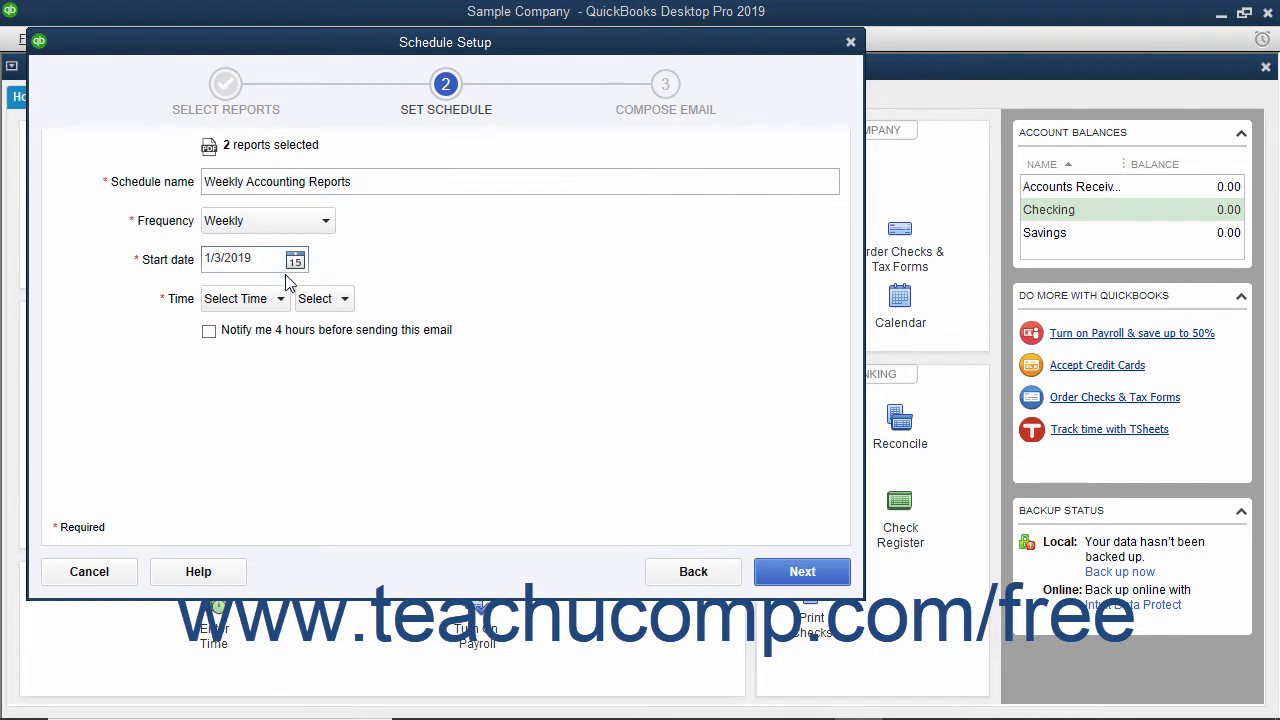
Set the schedule's start date to 1/4/2019 and its sending time to 5:00 PM
{"action": "left_click", "coordinate": [295, 260]}
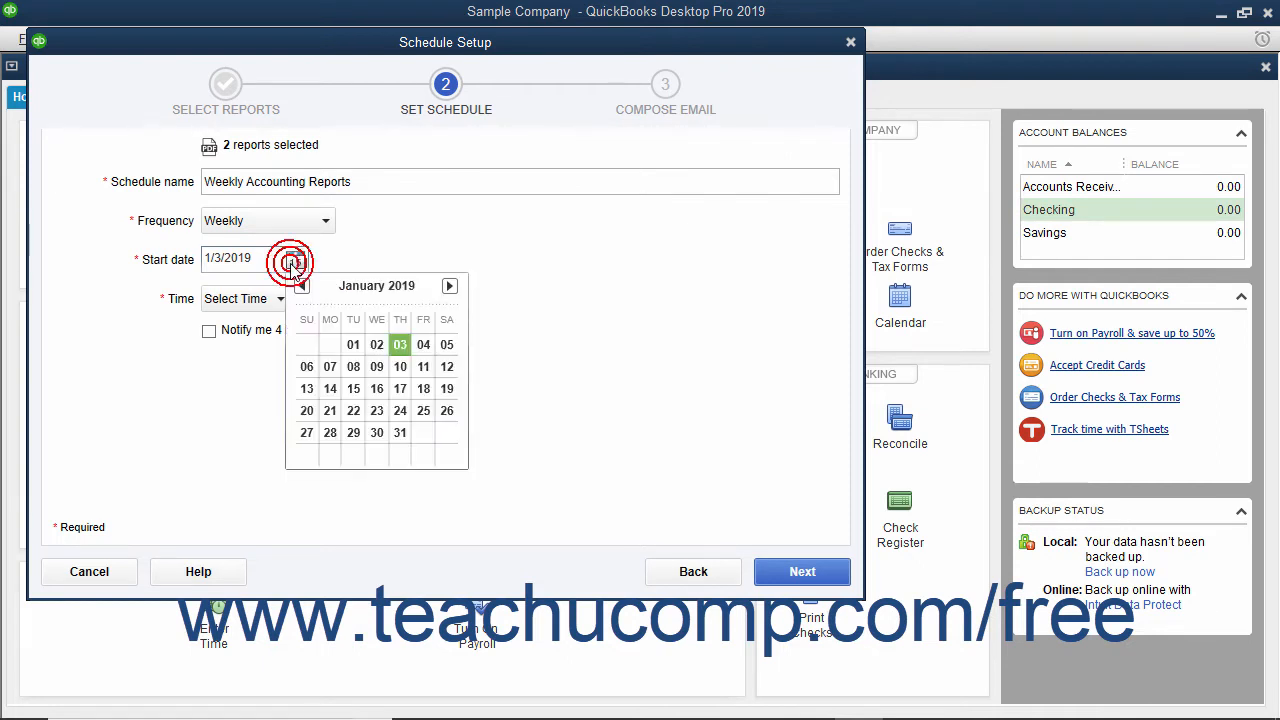
{"action": "left_click", "coordinate": [423, 344]}
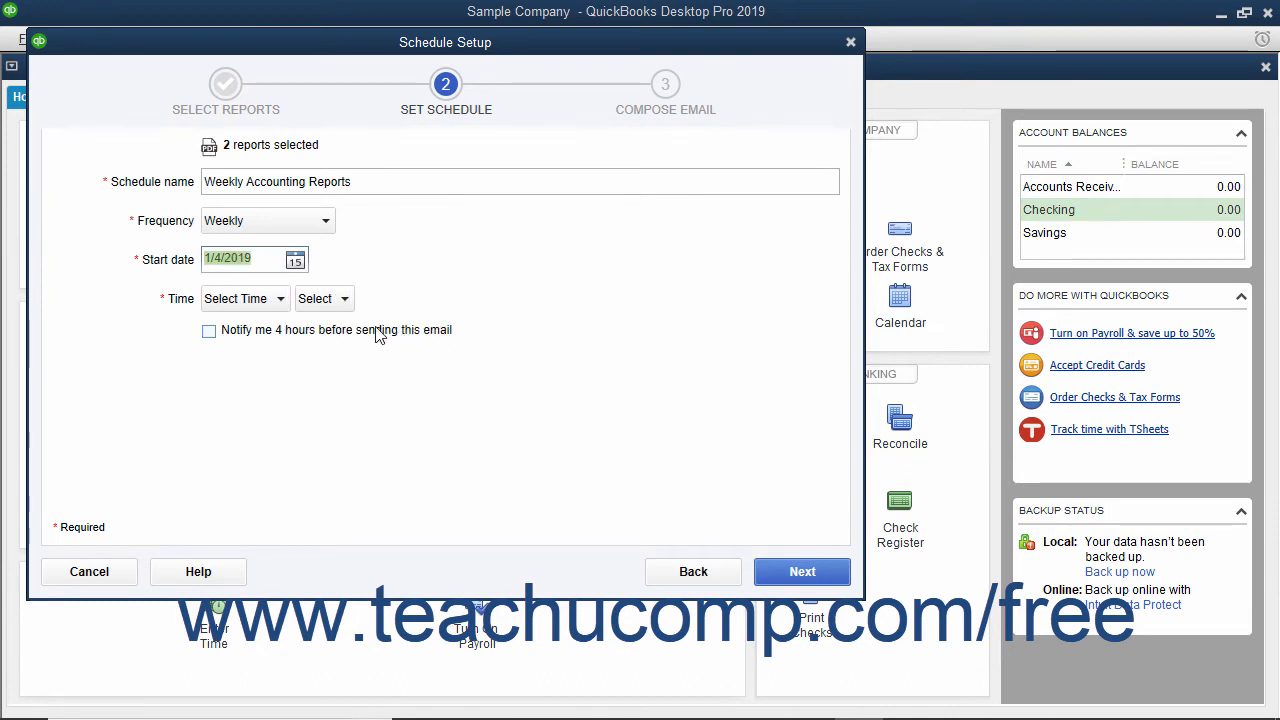
{"action": "left_click", "coordinate": [258, 298]}
{"action": "scroll", "coordinate": [255, 345], "scroll_direction": "down", "scroll_amount": 1}
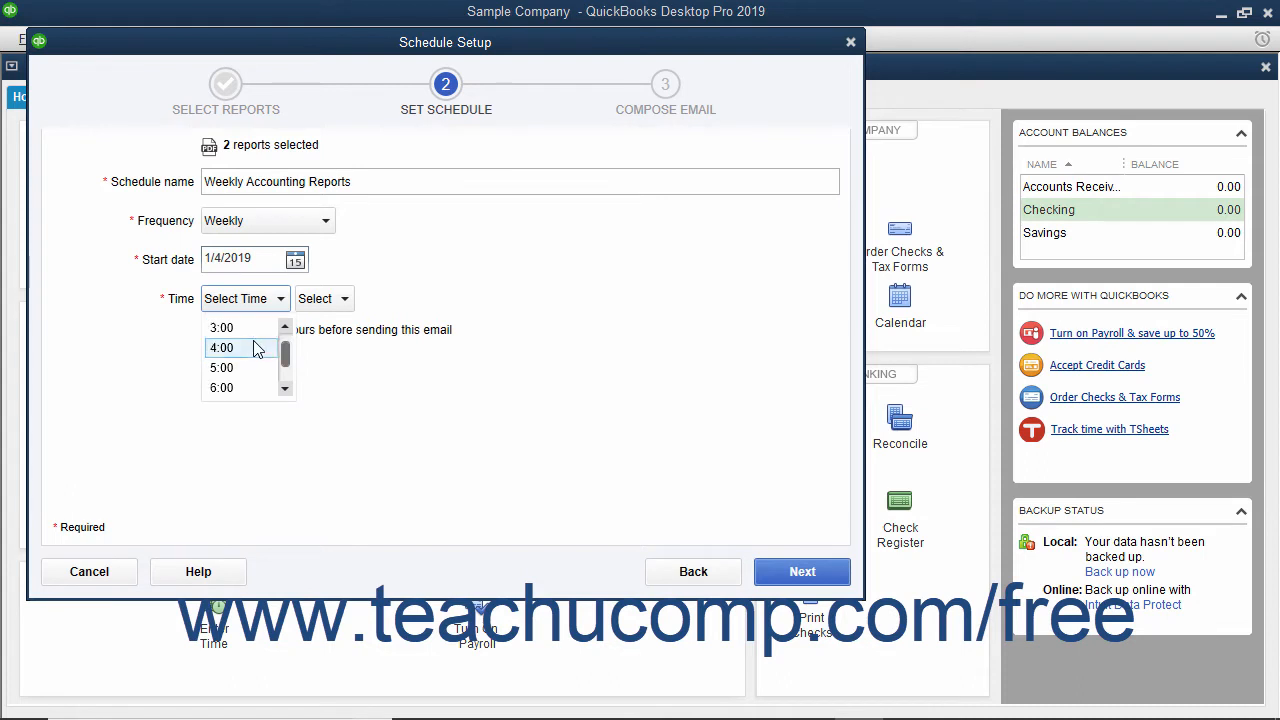
{"action": "left_click", "coordinate": [252, 366]}
{"action": "left_click", "coordinate": [307, 299]}
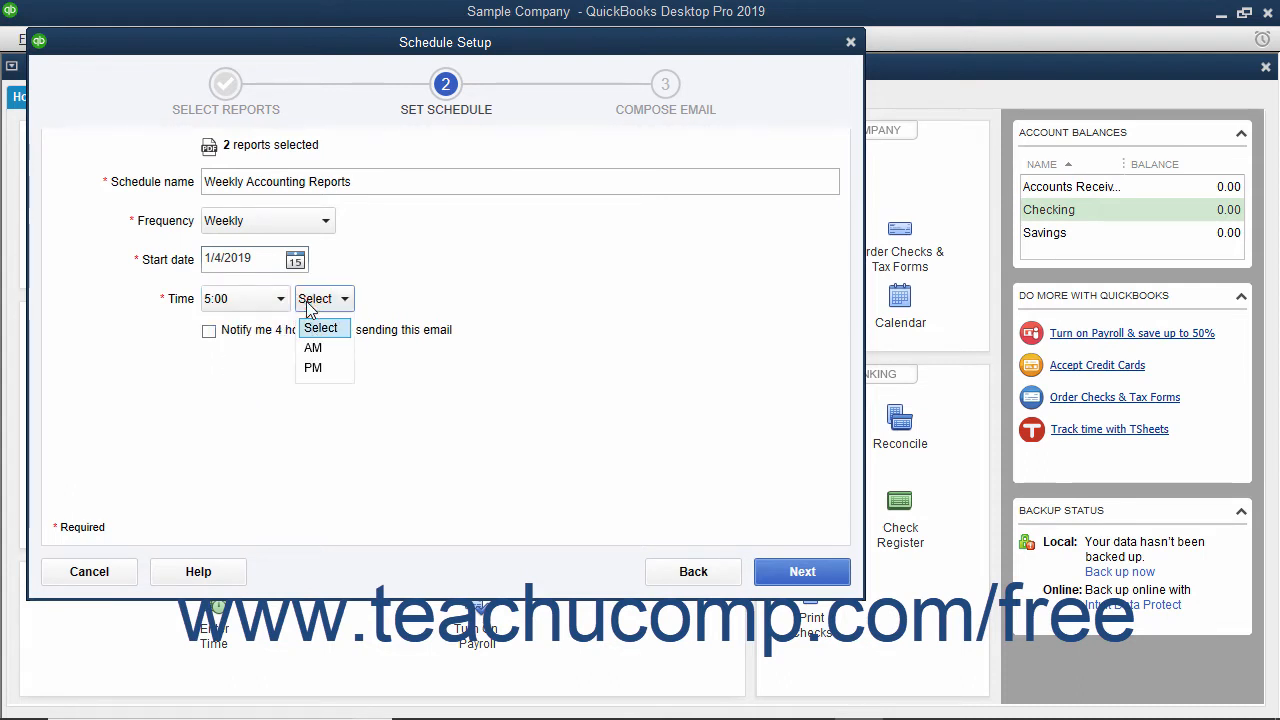
{"action": "left_click", "coordinate": [313, 368]}
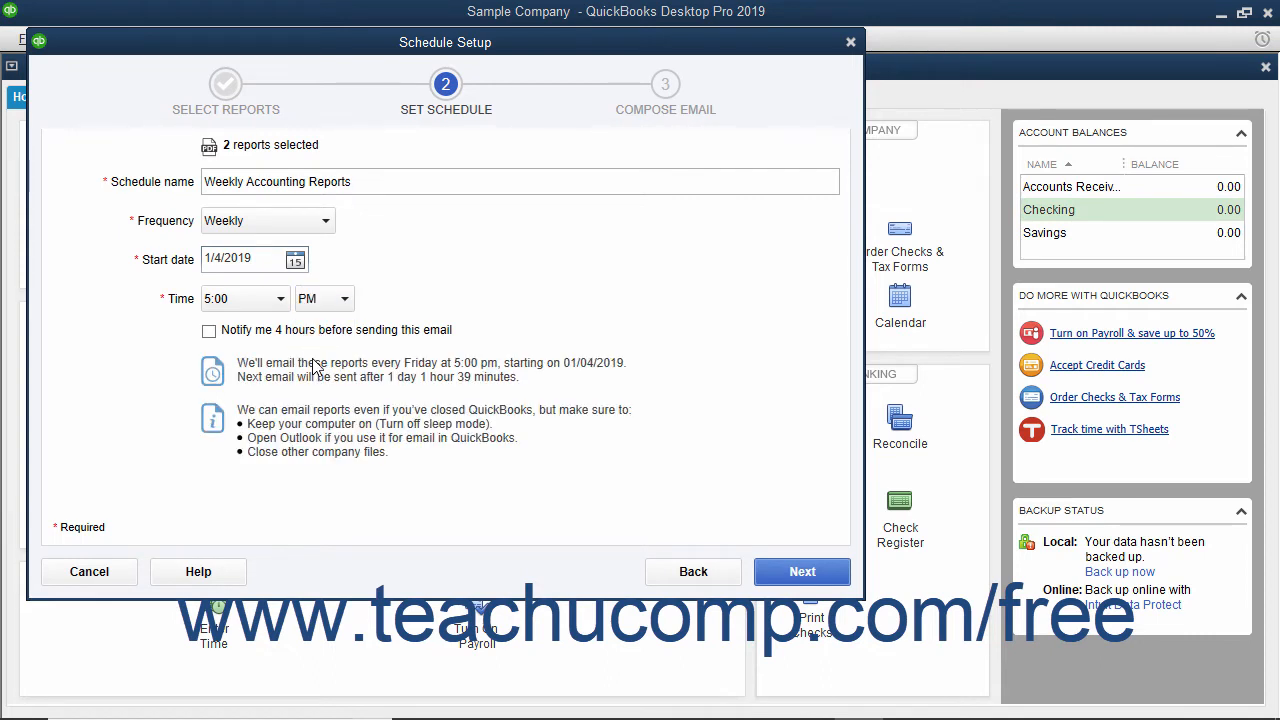
Toggle the notification 4 hours before sending and continue to composing the email
{"action": "left_click", "coordinate": [296, 333]}
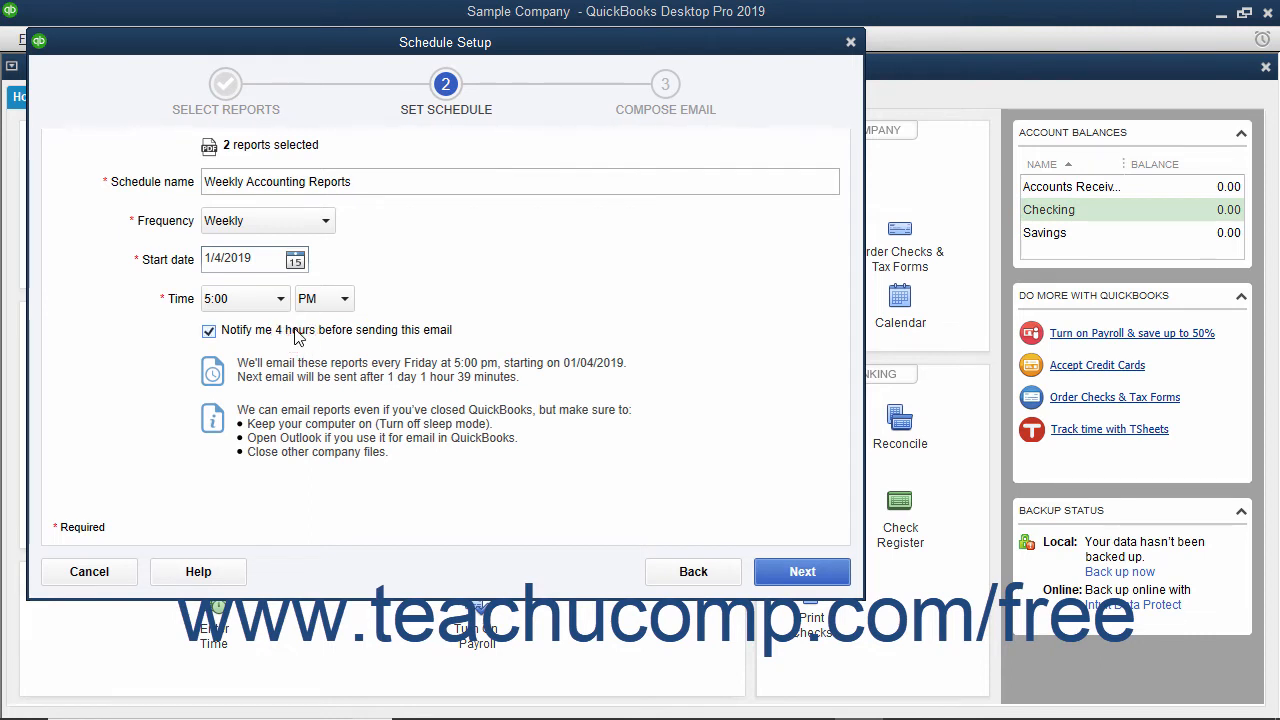
{"action": "left_click", "coordinate": [296, 336]}
{"action": "left_click", "coordinate": [770, 573]}
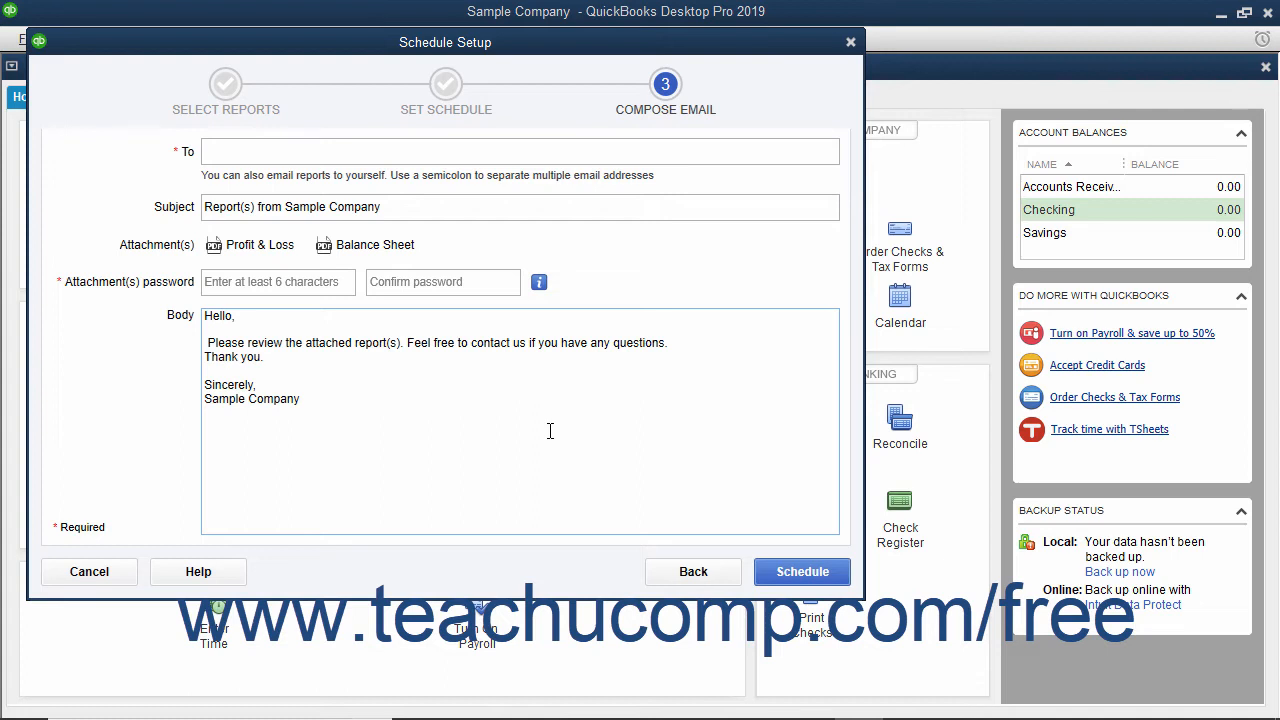
Enter the recipient's e-mail address for the scheduled report email, keeping the default subject
{"action": "left_click", "coordinate": [273, 153]}
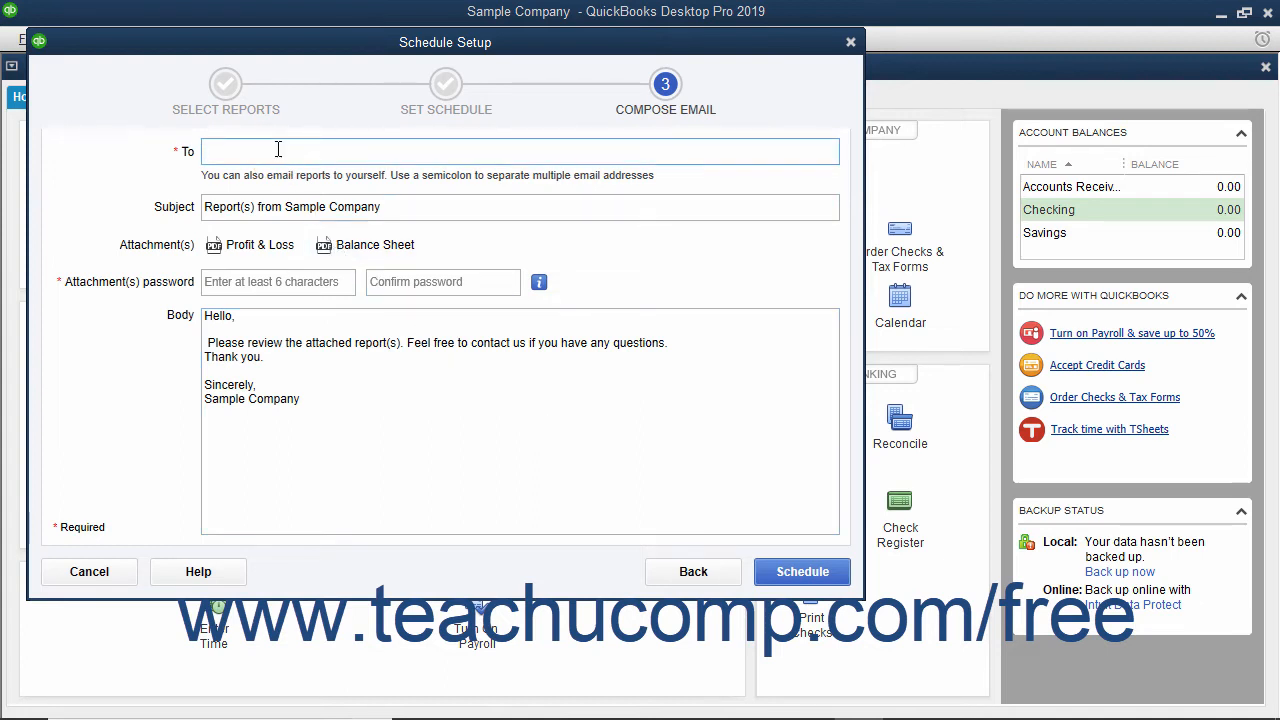
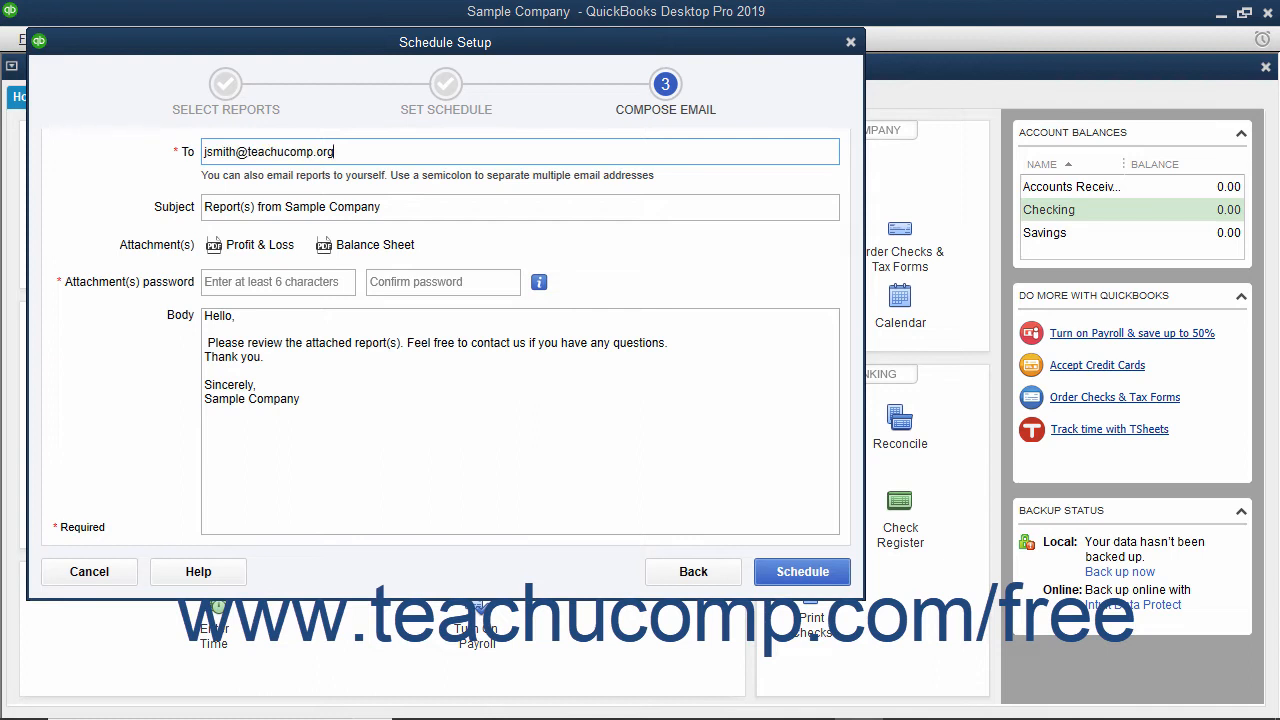
{"action": "left_click", "coordinate": [389, 207]}
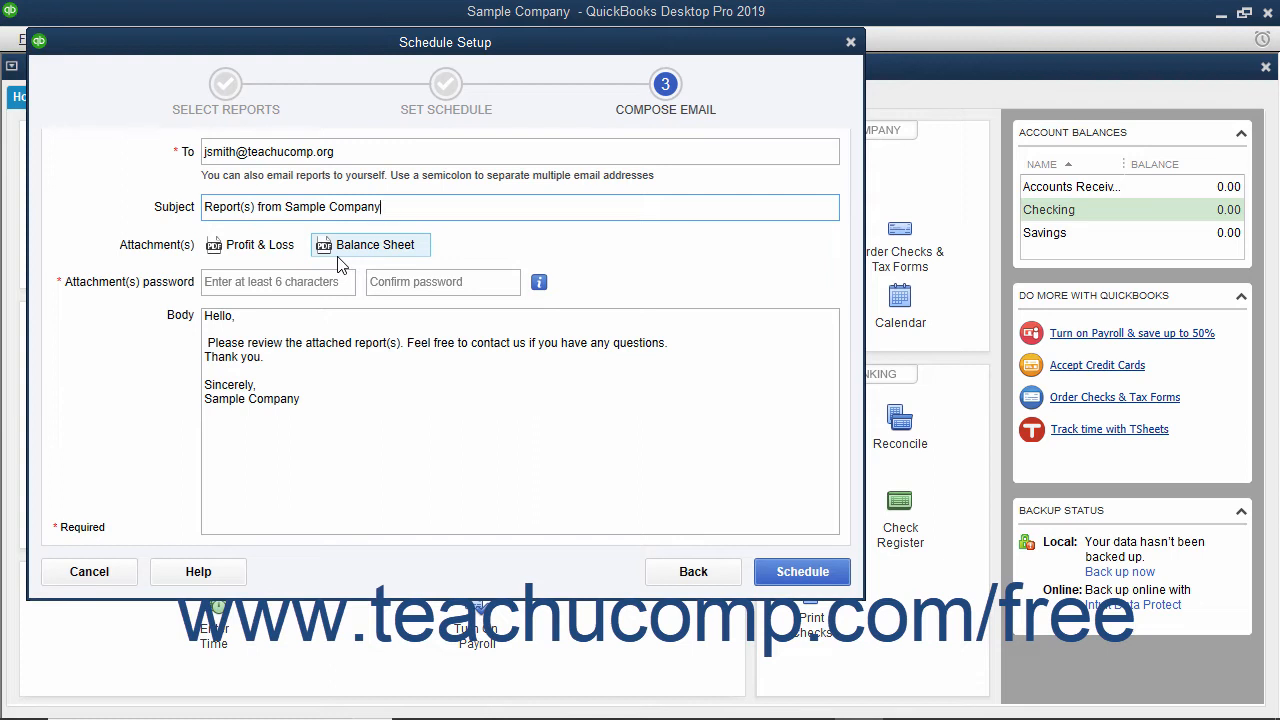
Enter and confirm the password that protects the attached Profit & Loss and Balance Sheet reports
{"action": "left_click", "coordinate": [248, 286]}
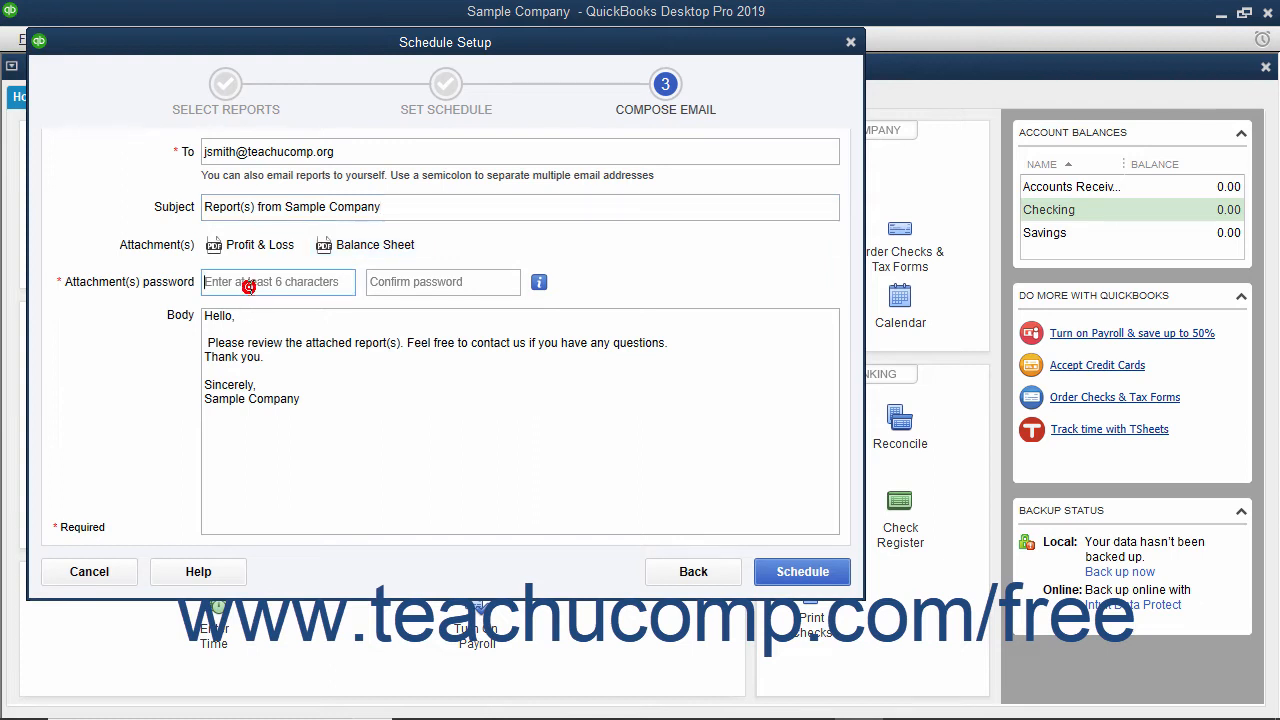
{"action": "left_click", "coordinate": [408, 281]}
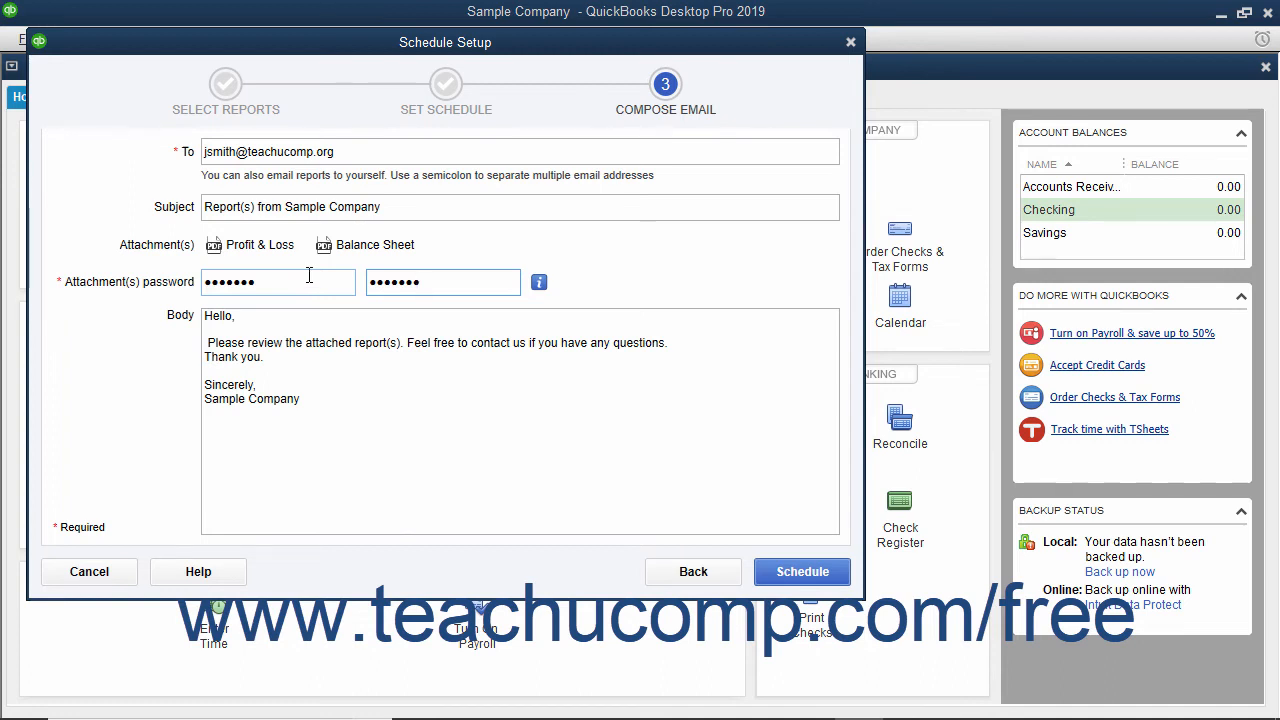
Replace the greeting in the email body with "Hi" and the recipient's first name, and schedule the report email
{"action": "left_click", "coordinate": [268, 324]}
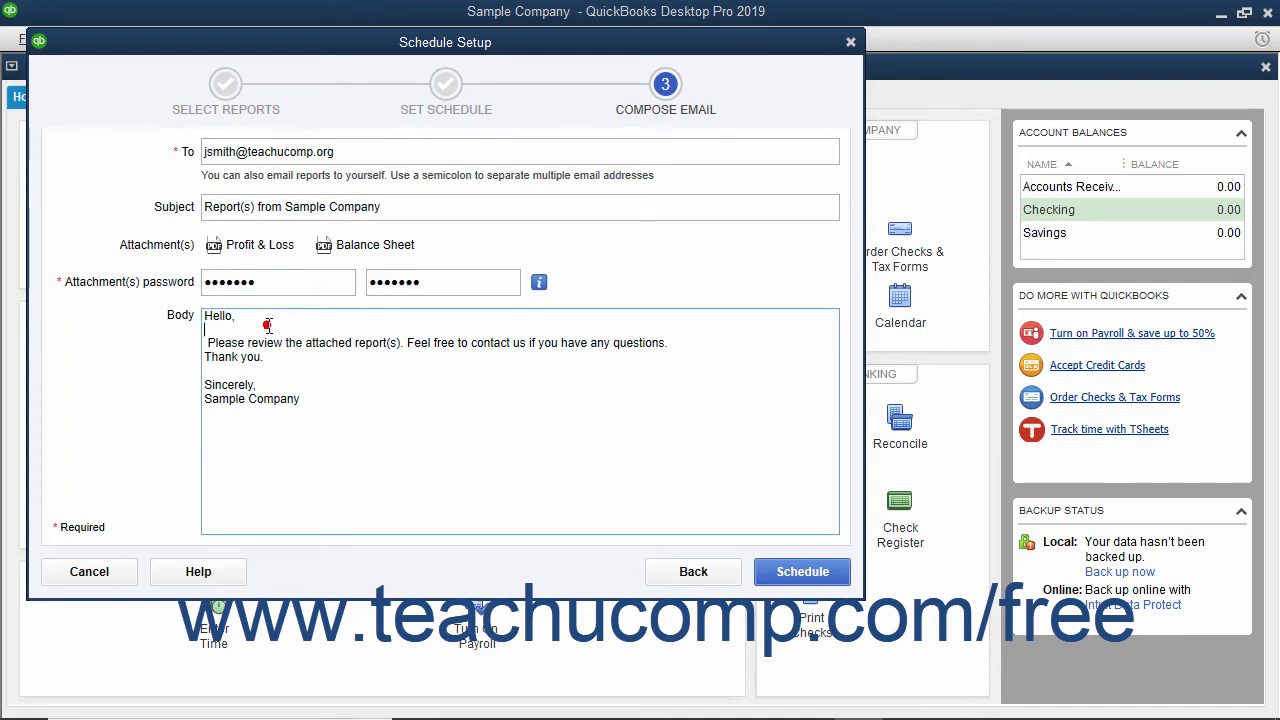
{"action": "double_click", "coordinate": [216, 318]}
{"action": "type", "text": "Hi Jane"}
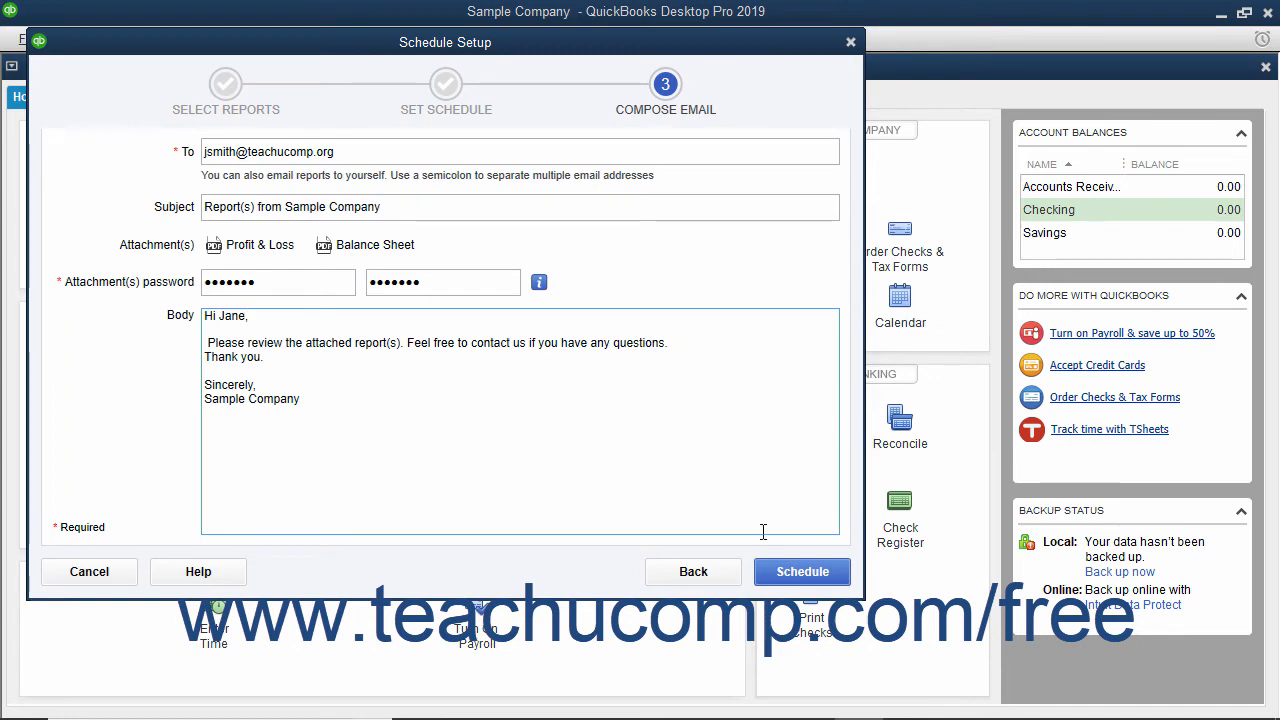
{"action": "left_click", "coordinate": [802, 571]}
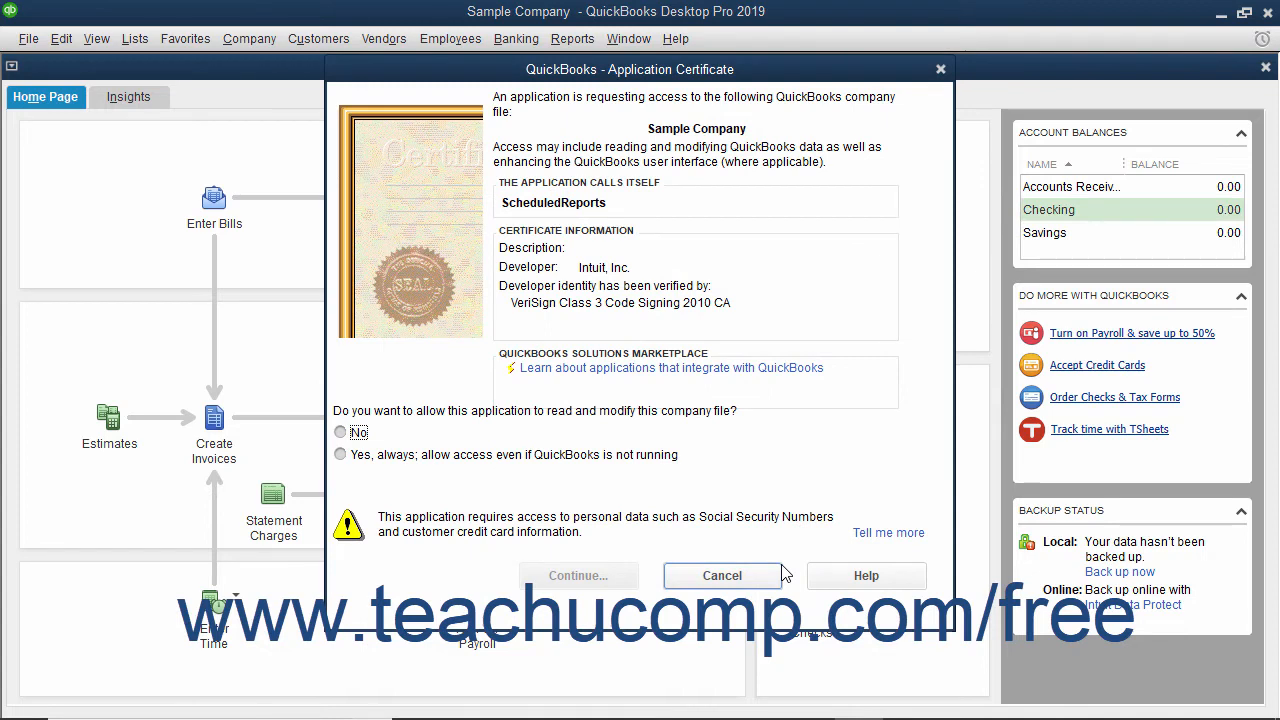
Grant the ScheduledReports application permanent access to the company file, even if QuickBooks is not running, and confirm the authorization
{"action": "left_click", "coordinate": [380, 458]}
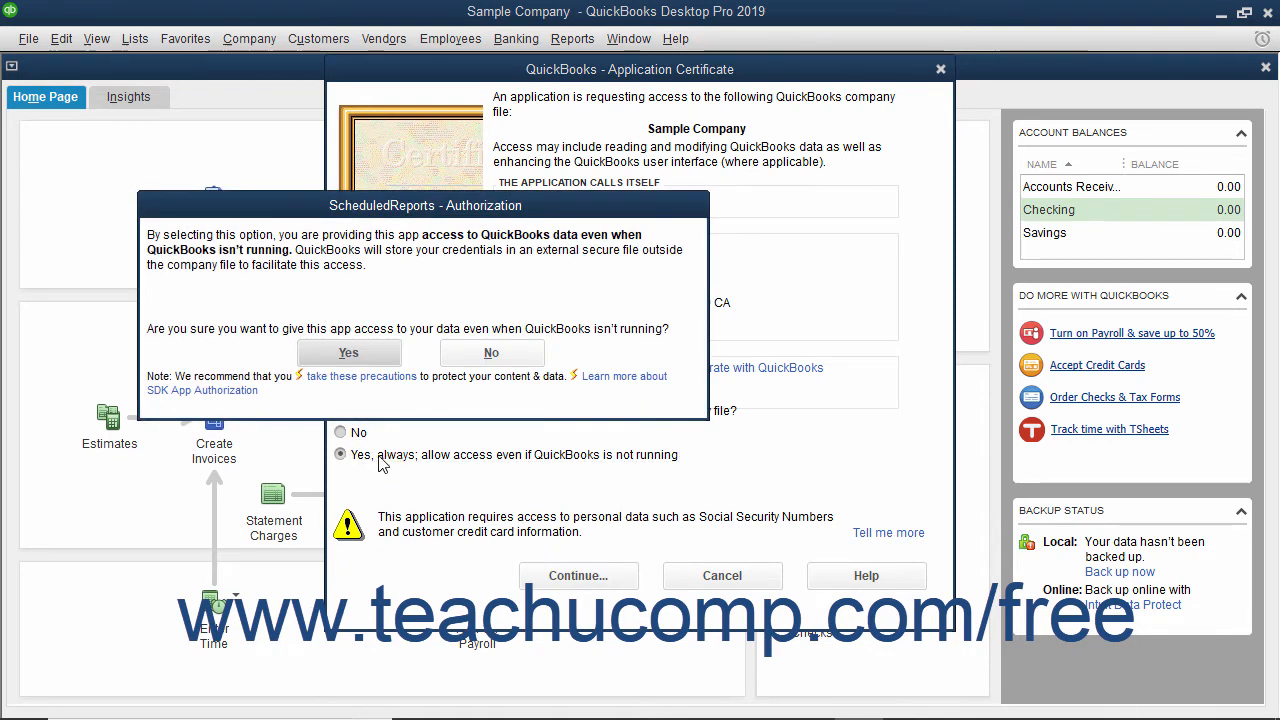
{"action": "left_click", "coordinate": [348, 358]}
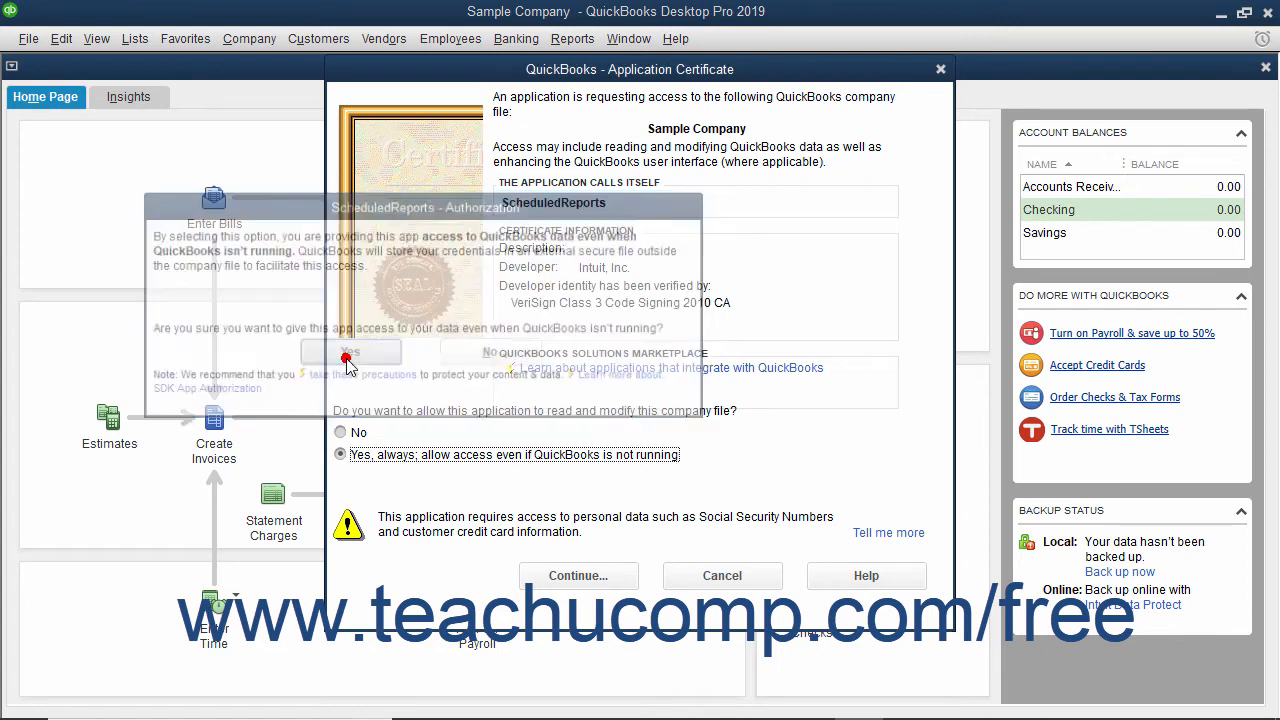
{"action": "left_click", "coordinate": [567, 588]}
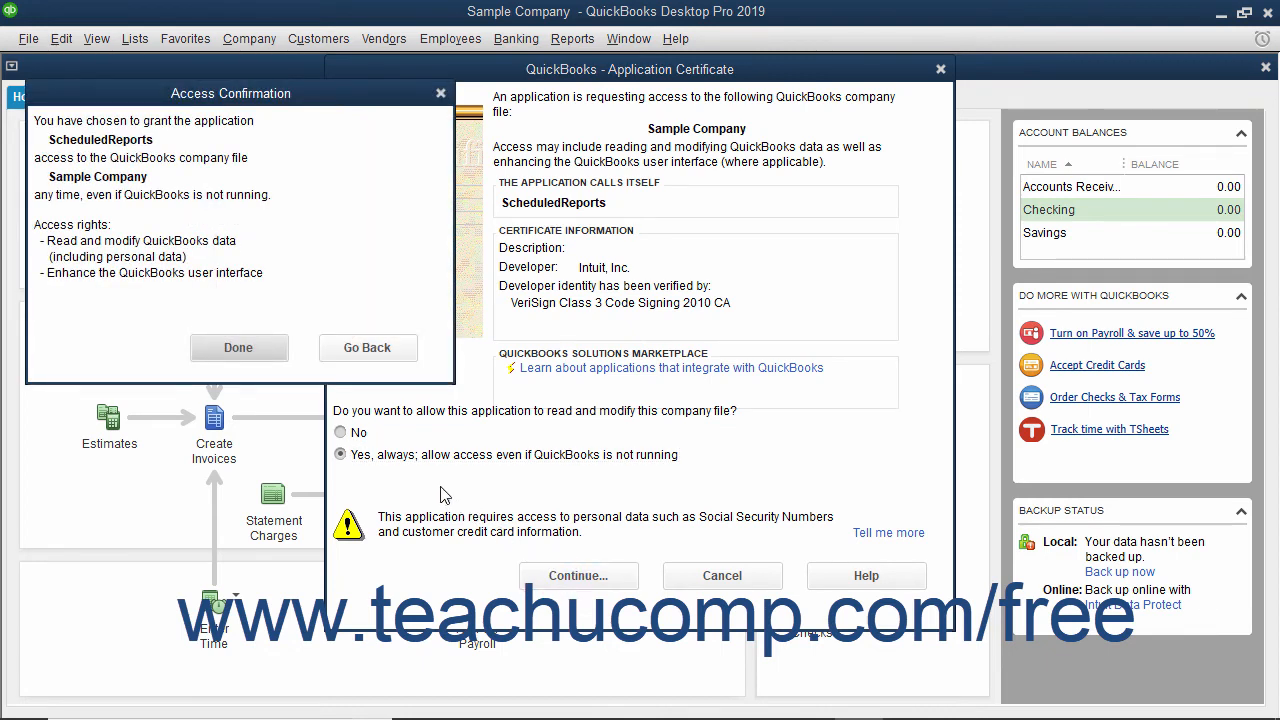
{"action": "left_click", "coordinate": [263, 355]}
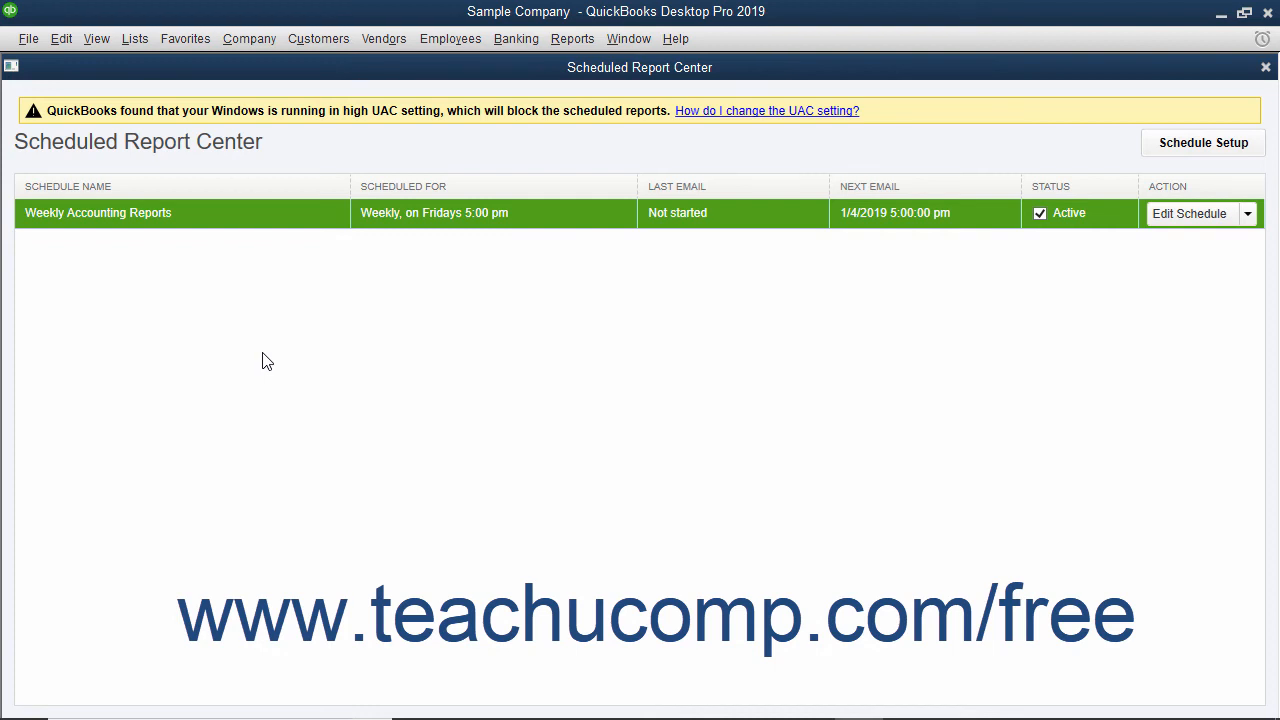
Close the Scheduled Report Center and reopen it to view the scheduled reports
{"action": "left_click", "coordinate": [1265, 68]}
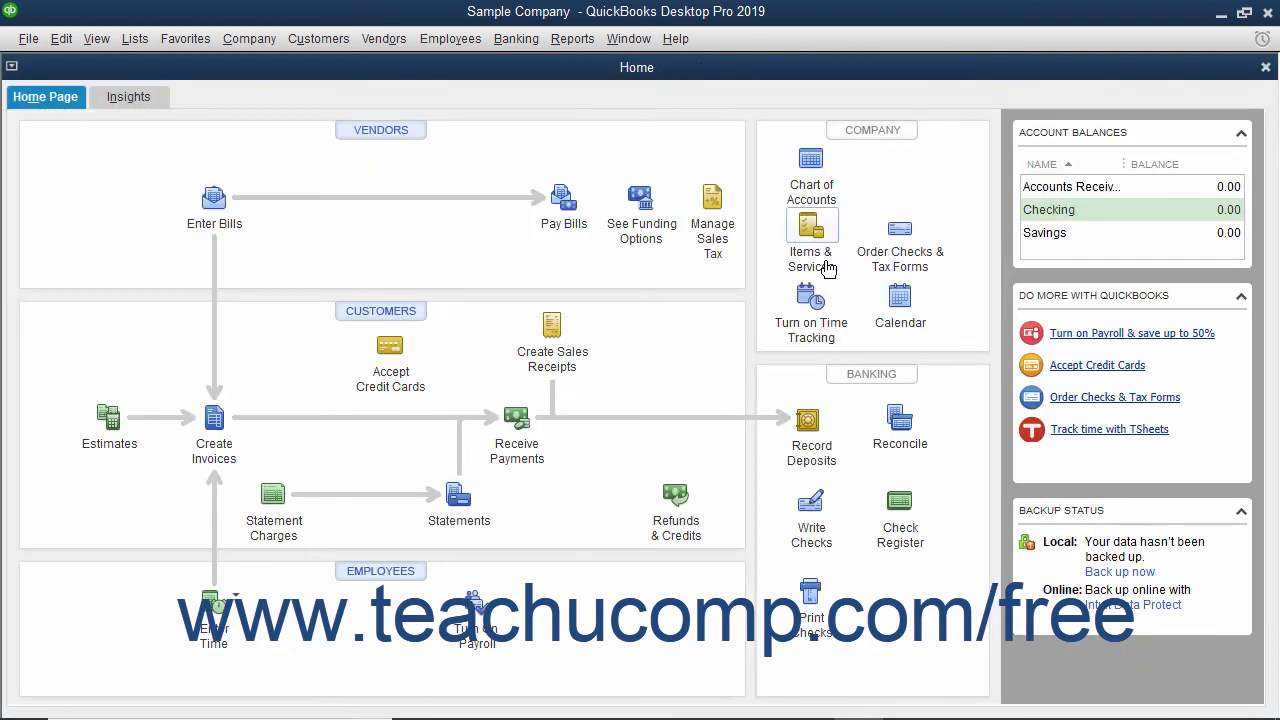
{"action": "left_click", "coordinate": [572, 38]}
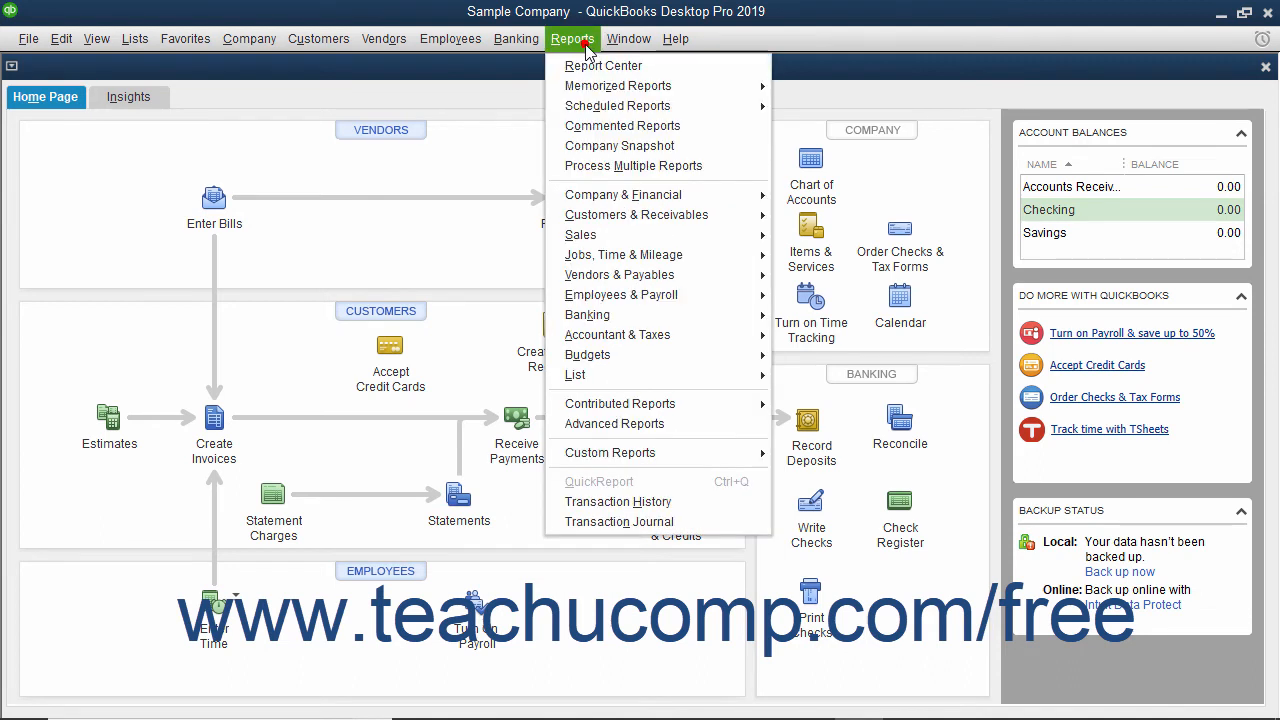
{"action": "mouse_move", "coordinate": [609, 110]}
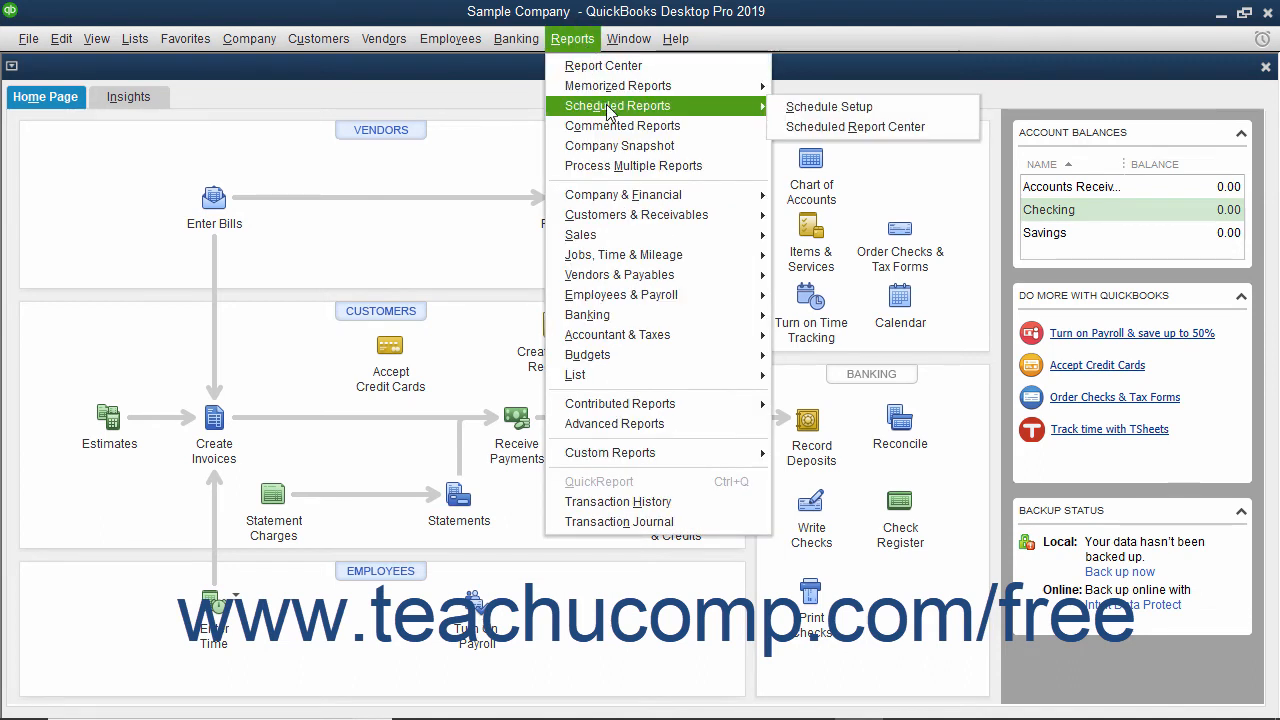
{"action": "left_click", "coordinate": [835, 127]}
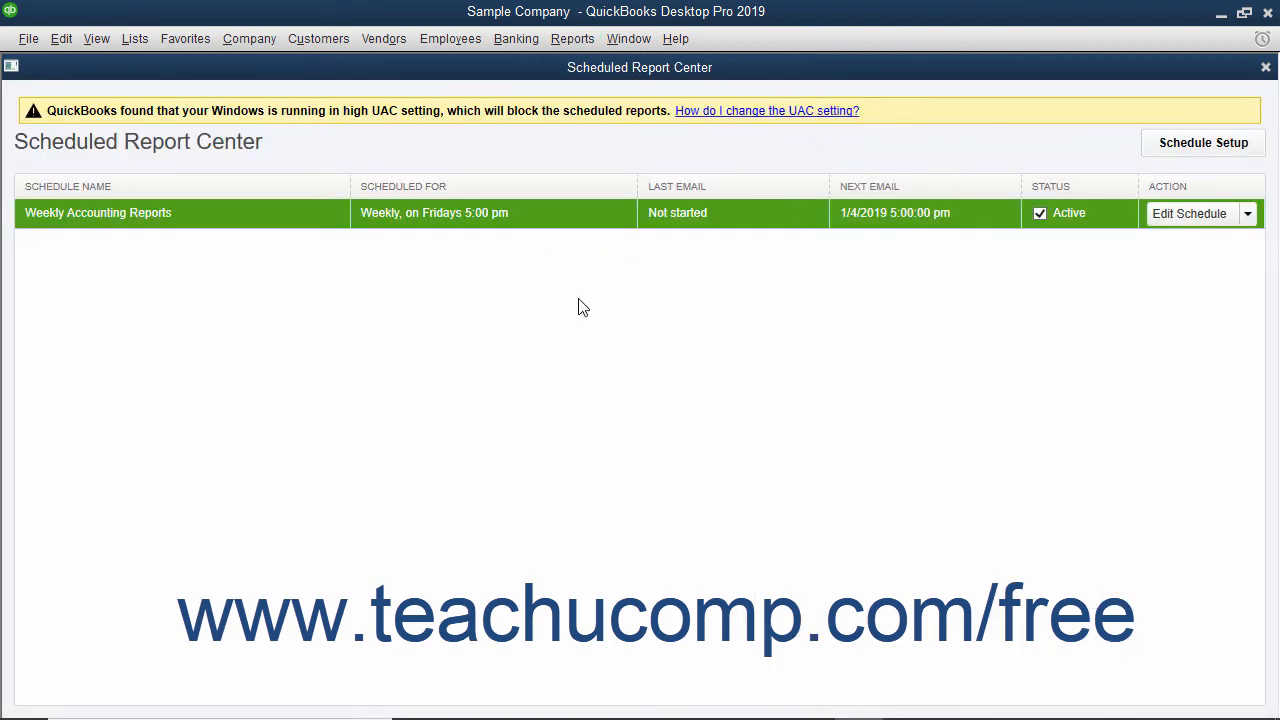
View the setup for a new schedule and the setup of the Weekly Accounting Reports schedule, closing each without changes
{"action": "left_click", "coordinate": [1203, 143]}
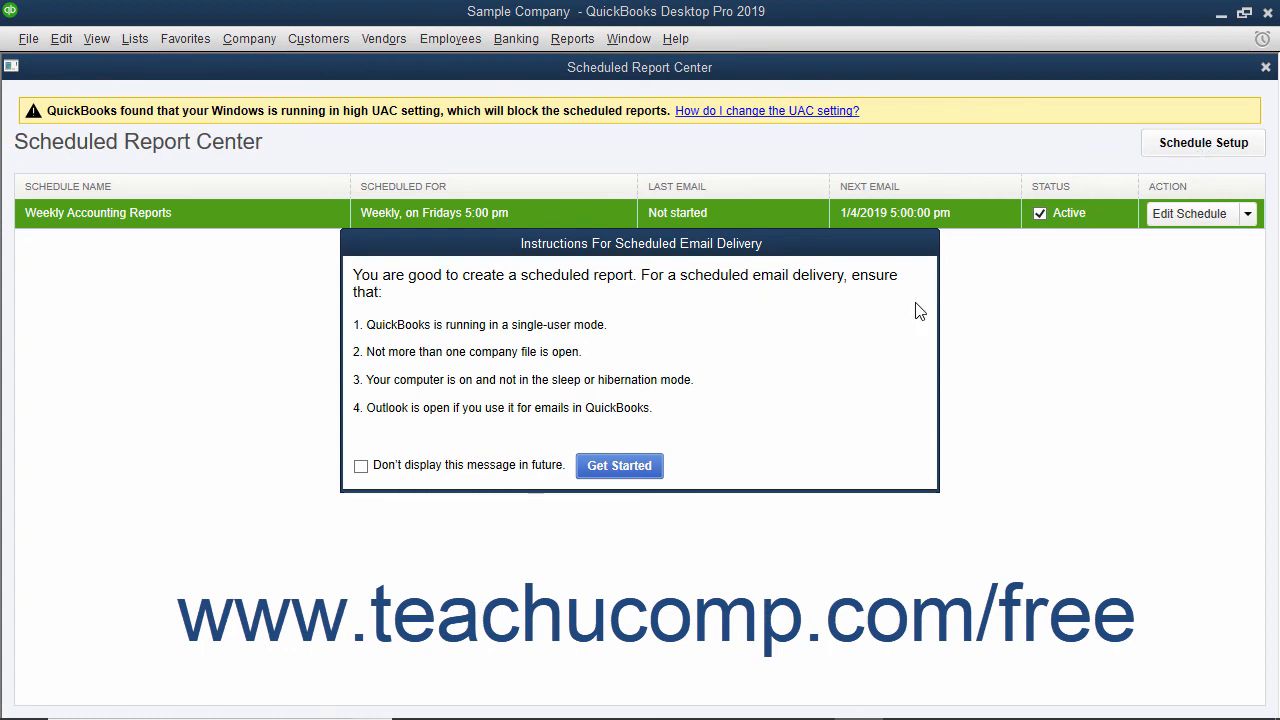
{"action": "left_click", "coordinate": [620, 467]}
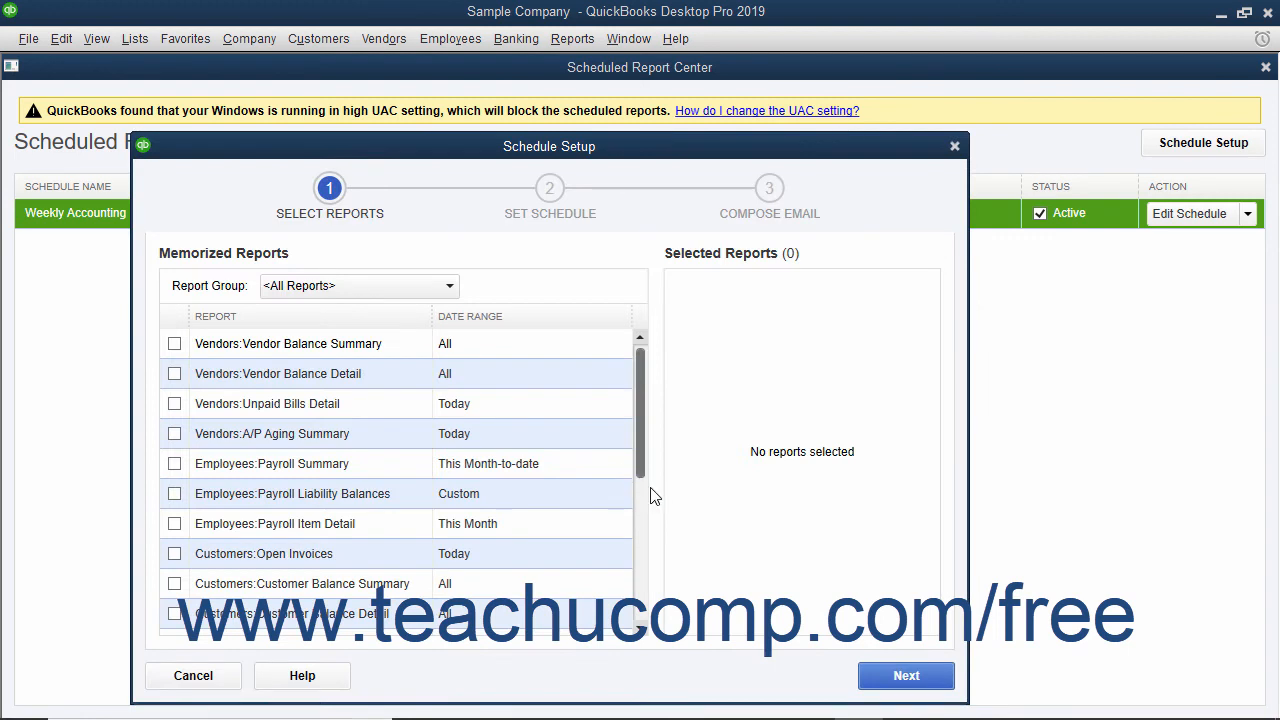
{"action": "left_click", "coordinate": [954, 146]}
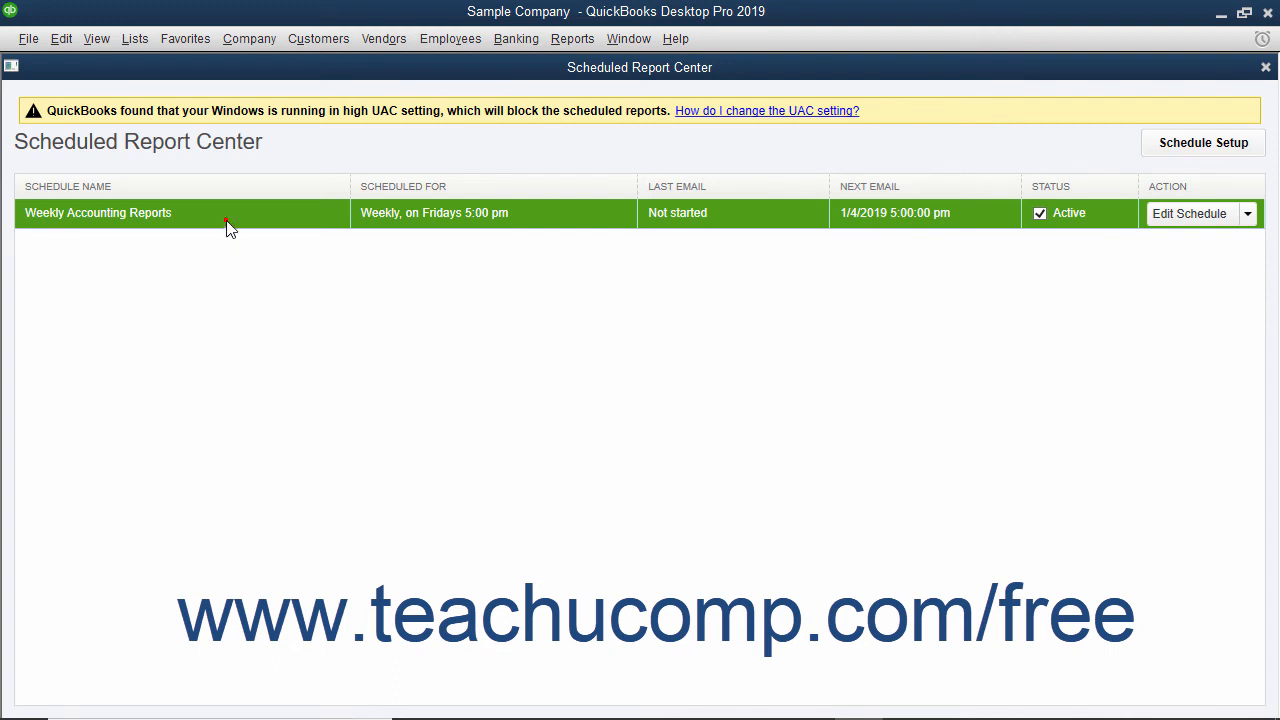
{"action": "left_click", "coordinate": [1167, 215]}
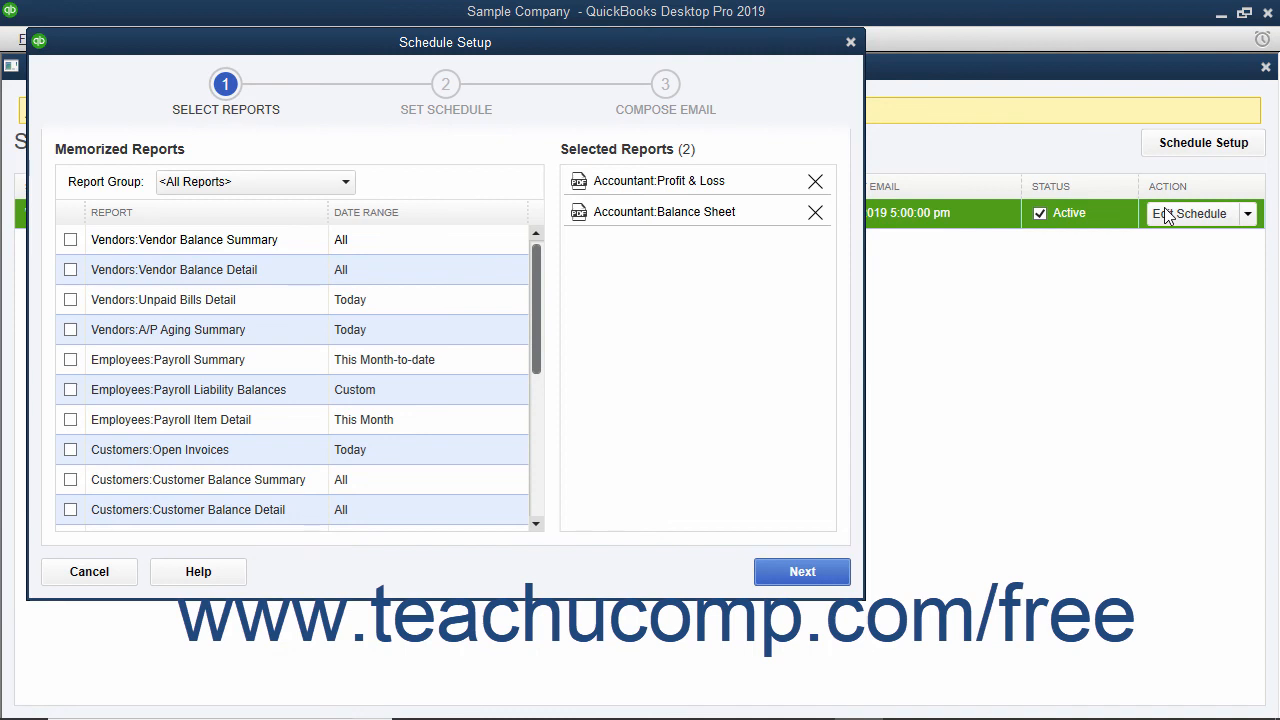
{"action": "left_click", "coordinate": [850, 41]}
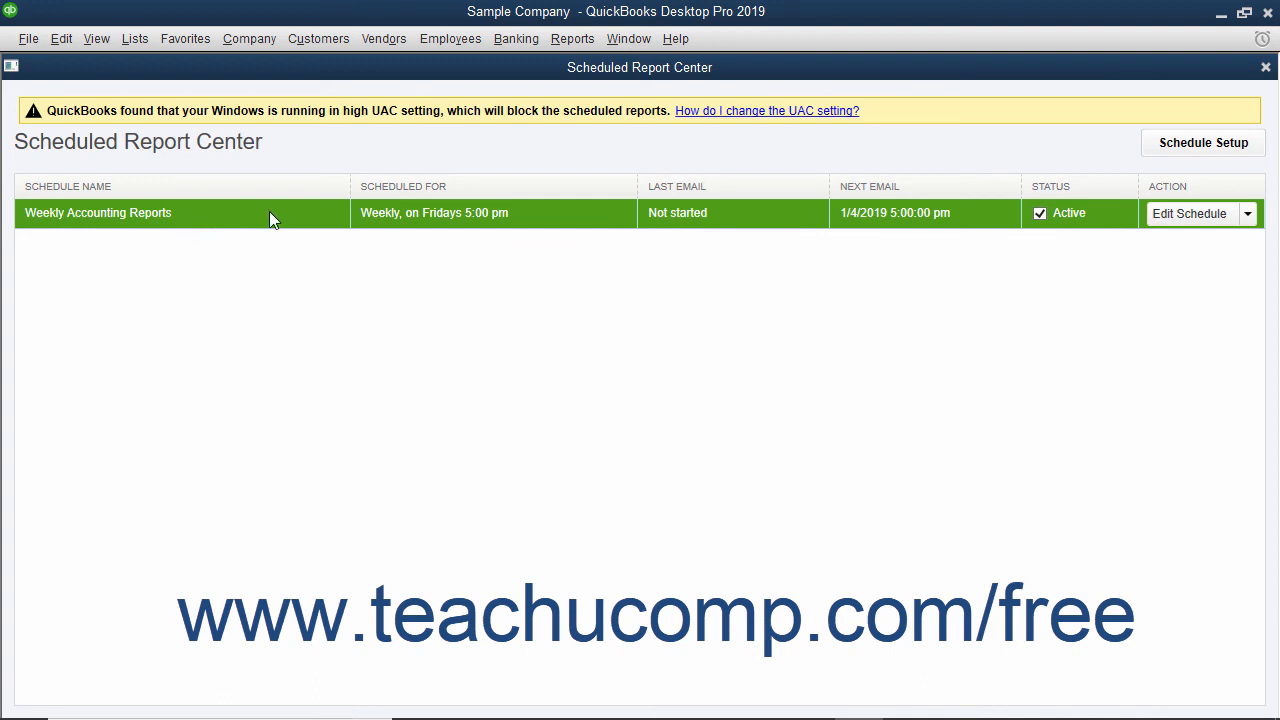
Delete the Weekly Accounting Reports schedule from the Scheduled Report Center and confirm the deletion
{"action": "left_click", "coordinate": [1248, 214]}
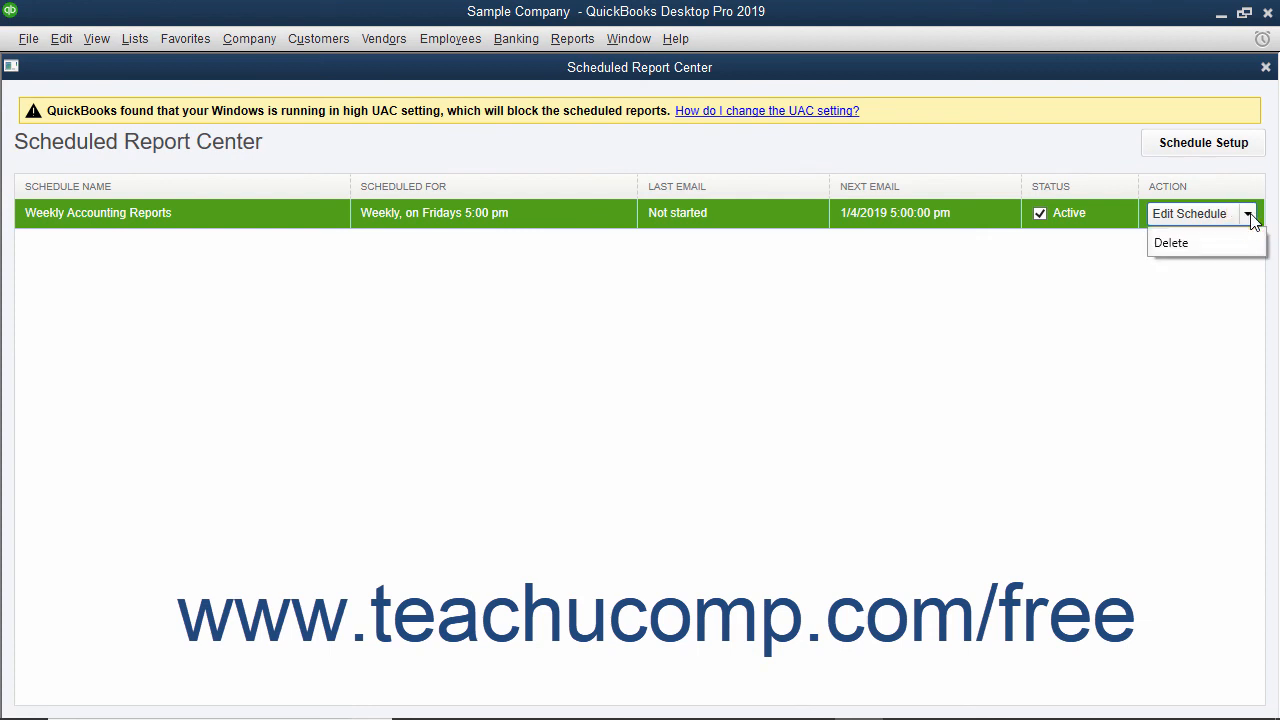
{"action": "left_click", "coordinate": [1206, 243]}
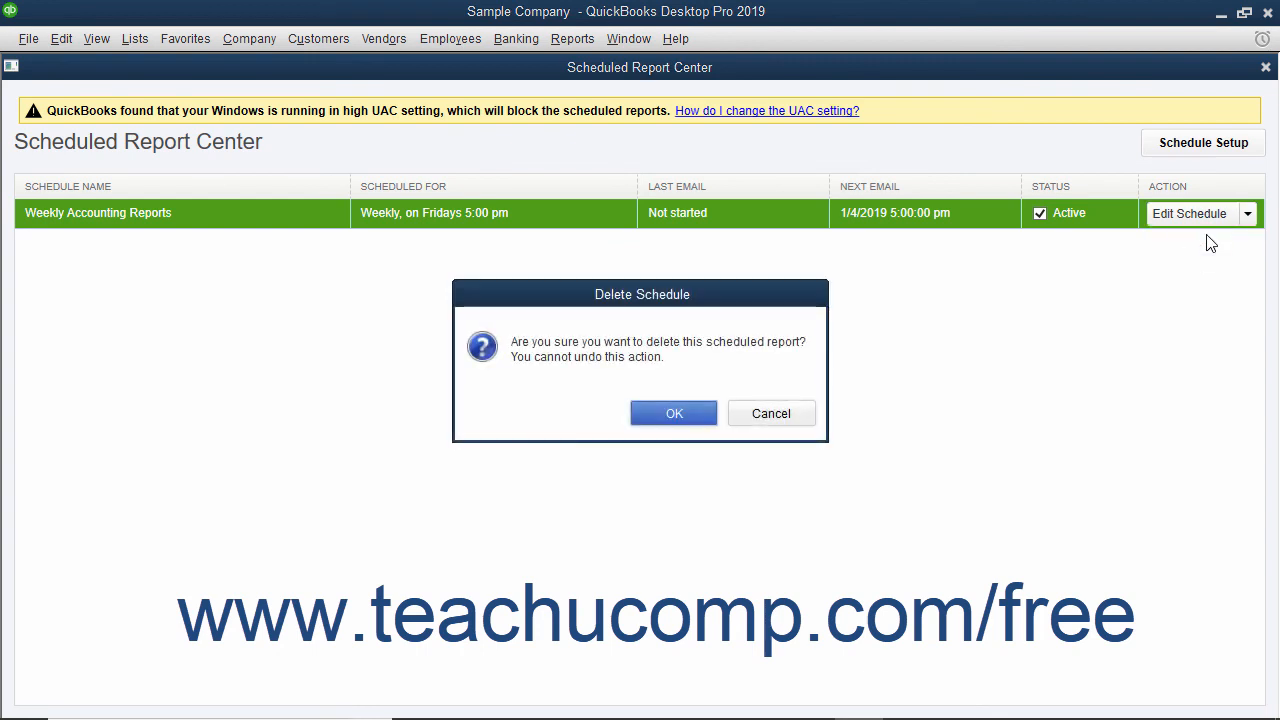
{"action": "left_click", "coordinate": [676, 420]}
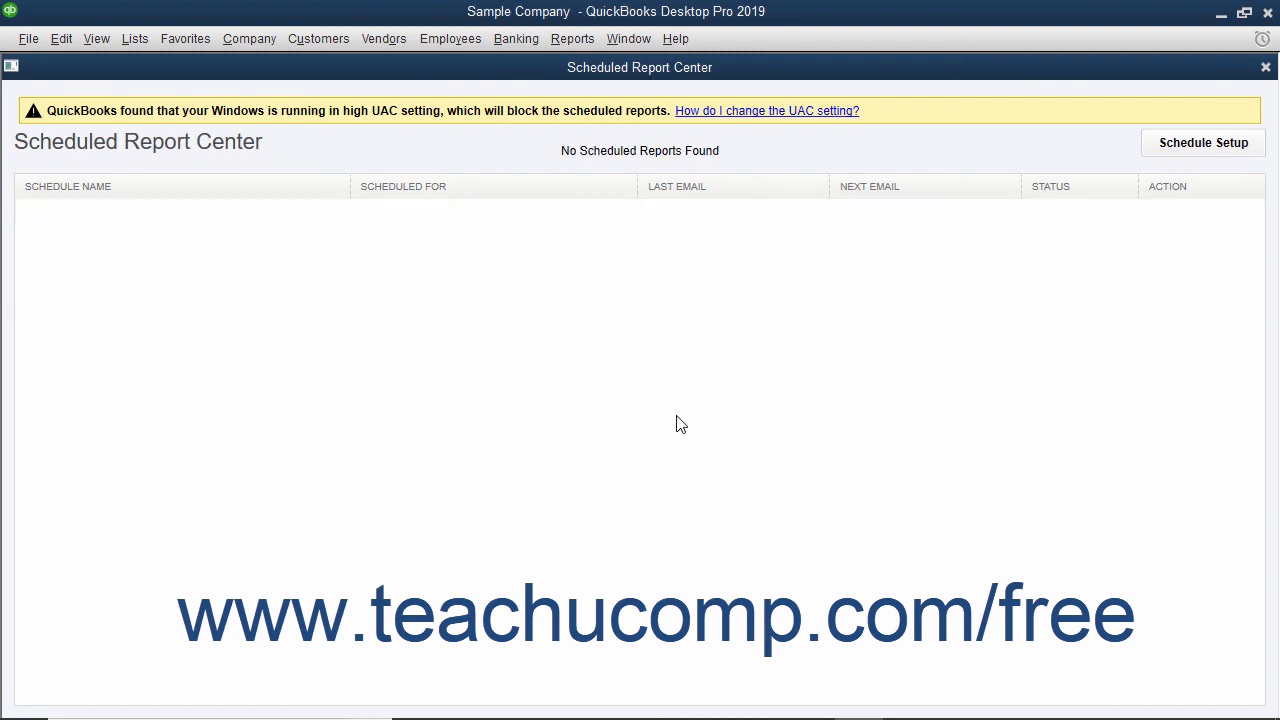